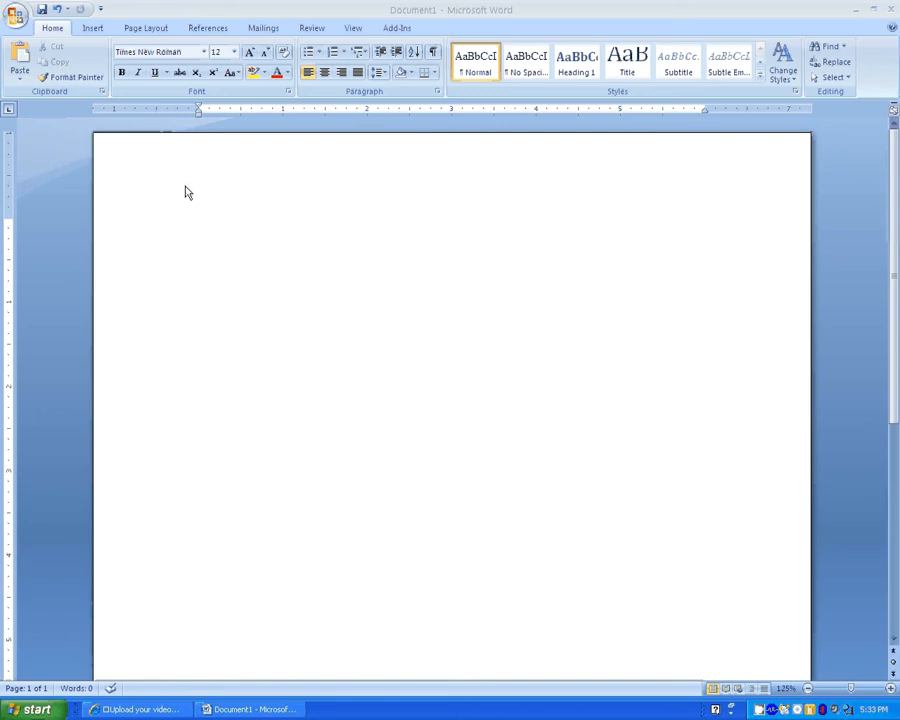
- Enter CuNO3 on the first line of the blank document and try to make the 3 subscript
left_click(249, 203)
type("Cu")
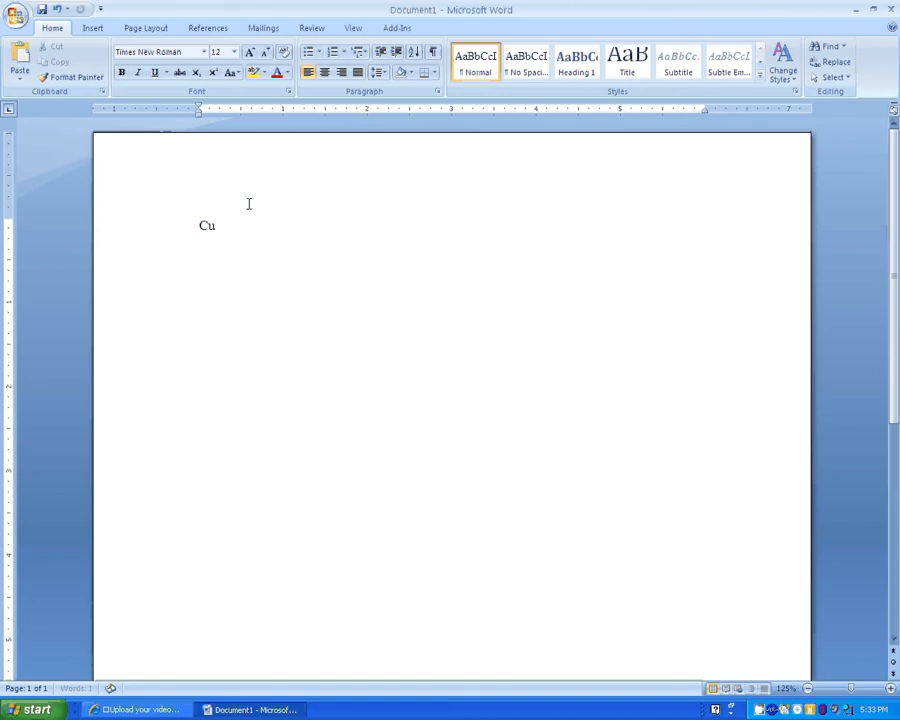
type("NO3")
key("shift+Left")
key("ctrl+equal")
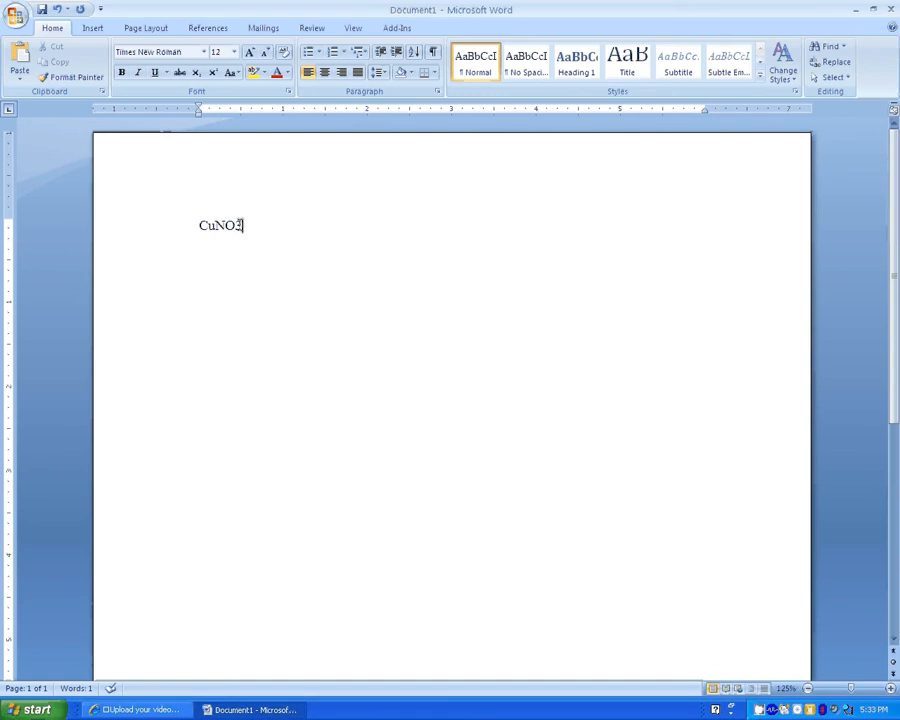
- Make the 3 in CuNO3 subscript using the Subscript effect in the font settings
left_click_drag(241, 225, 232, 230)
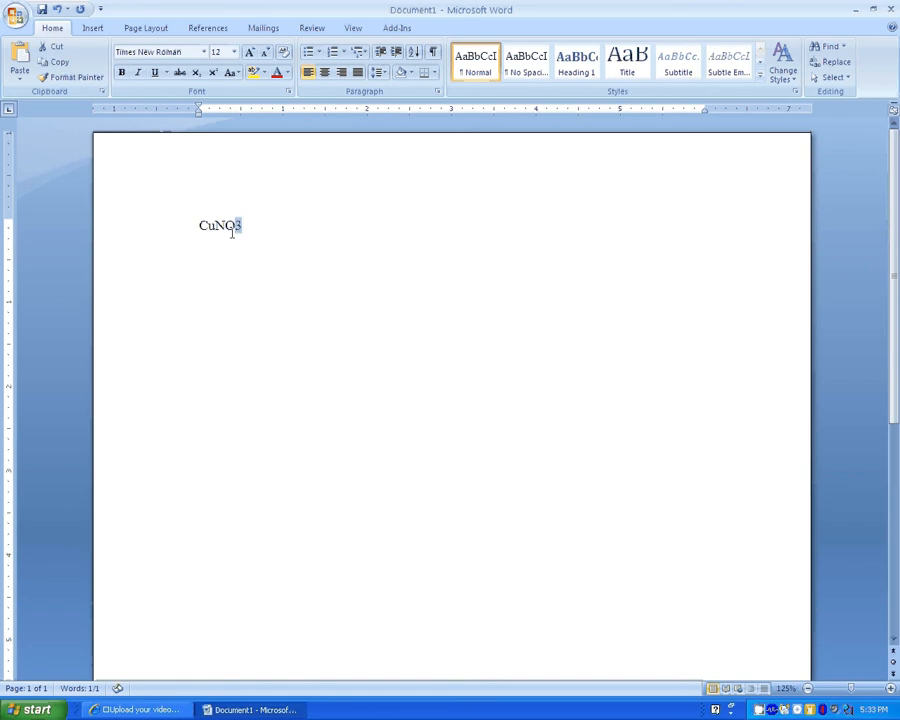
left_click(196, 74)
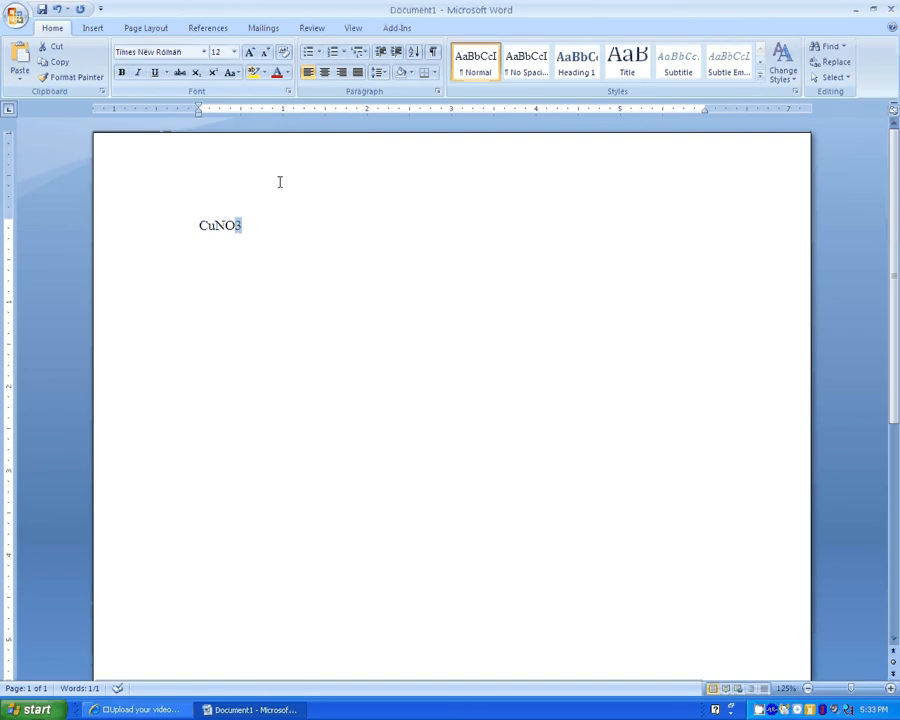
right_click(240, 230)
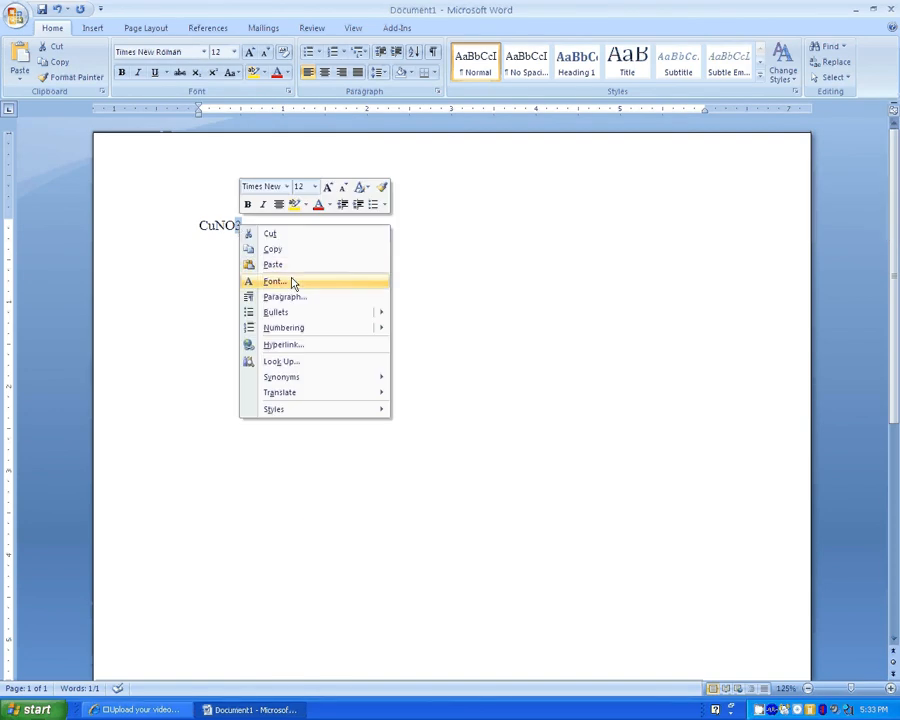
left_click(291, 280)
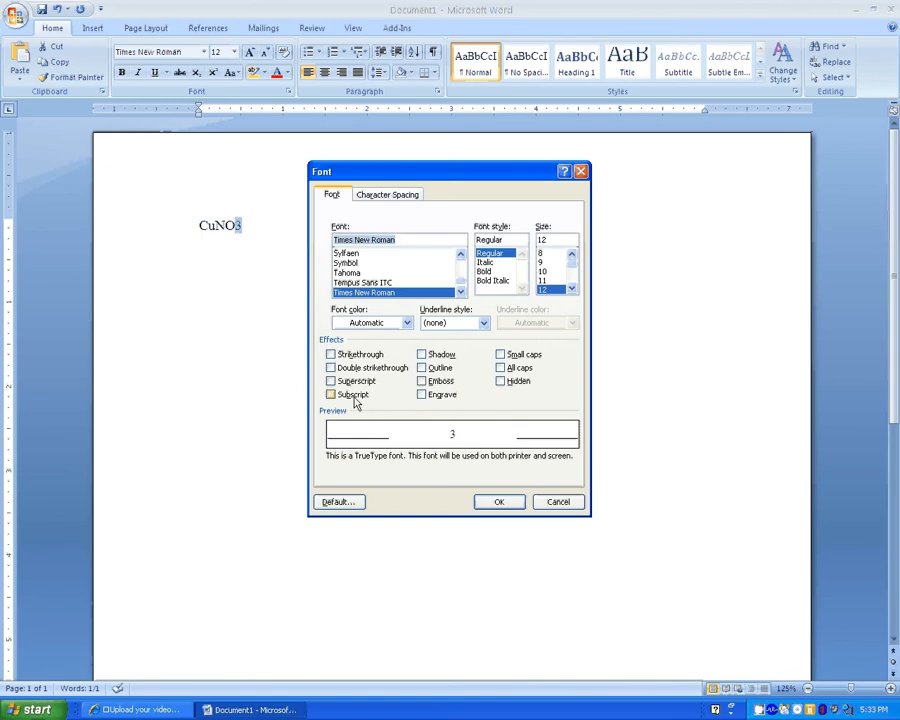
left_click(353, 395)
left_click(497, 502)
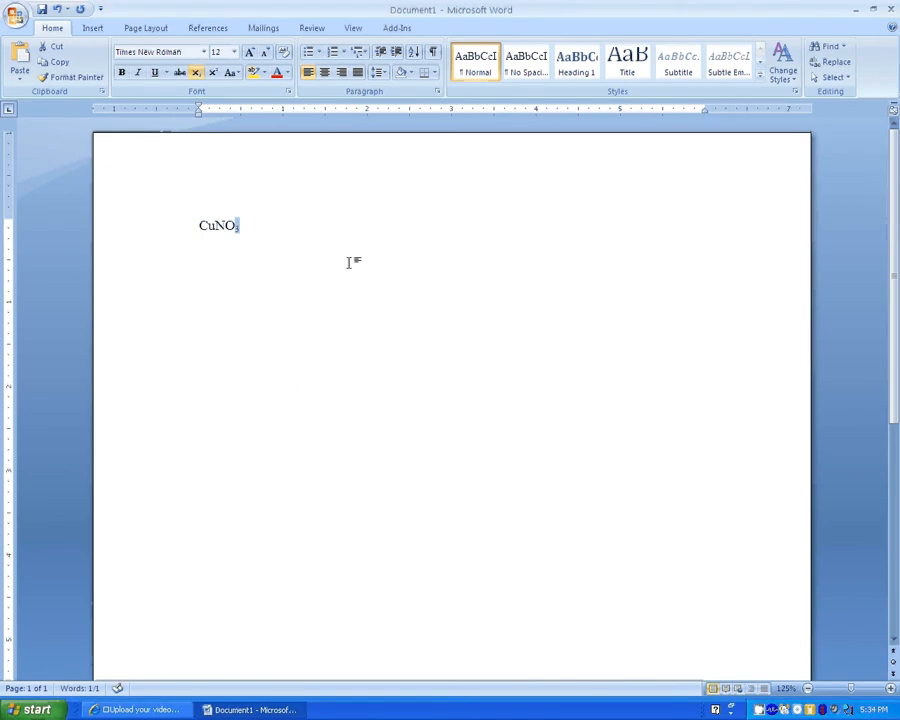
left_click(251, 229)
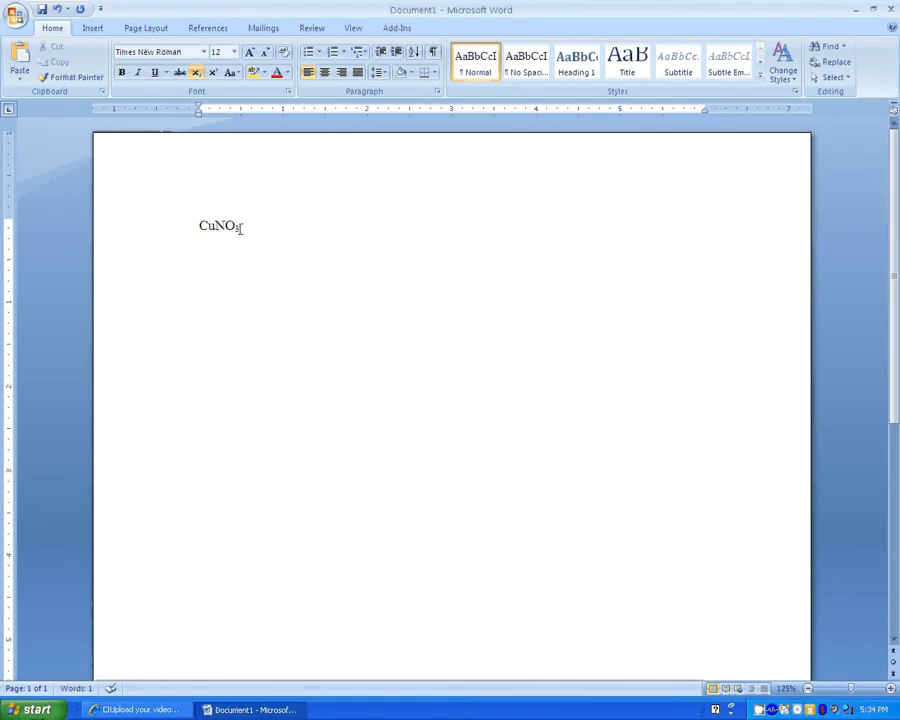
- Undo the subscript on the 3 and delete the whole CuNO3 text
key("ctrl+z")
left_click(277, 210)
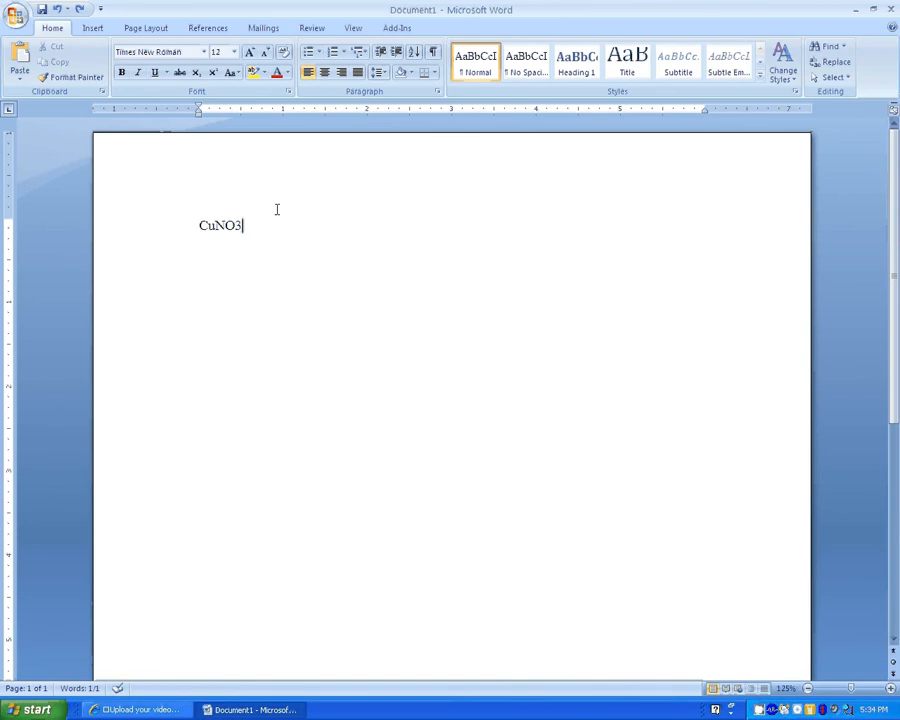
key("BackSpace")
key("BackSpace")
key("BackSpace")
key("BackSpace")
key("BackSpace")
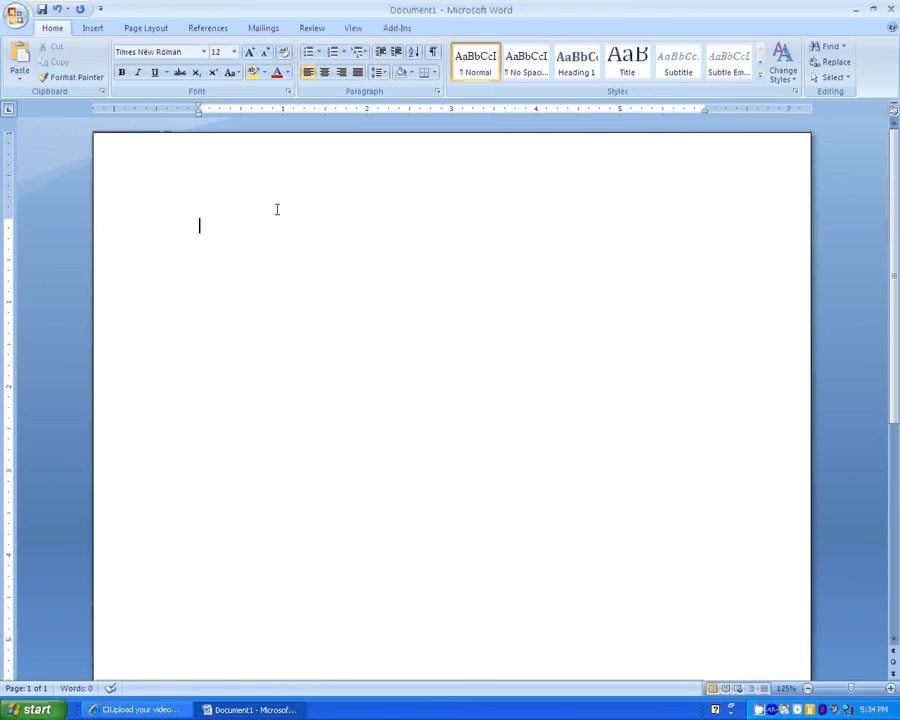
- Write CuNO₃ with a subscript 3, followed by the normal text "asdasdasdl;jgjl;dfkjg", and start a new line
type("CuN")
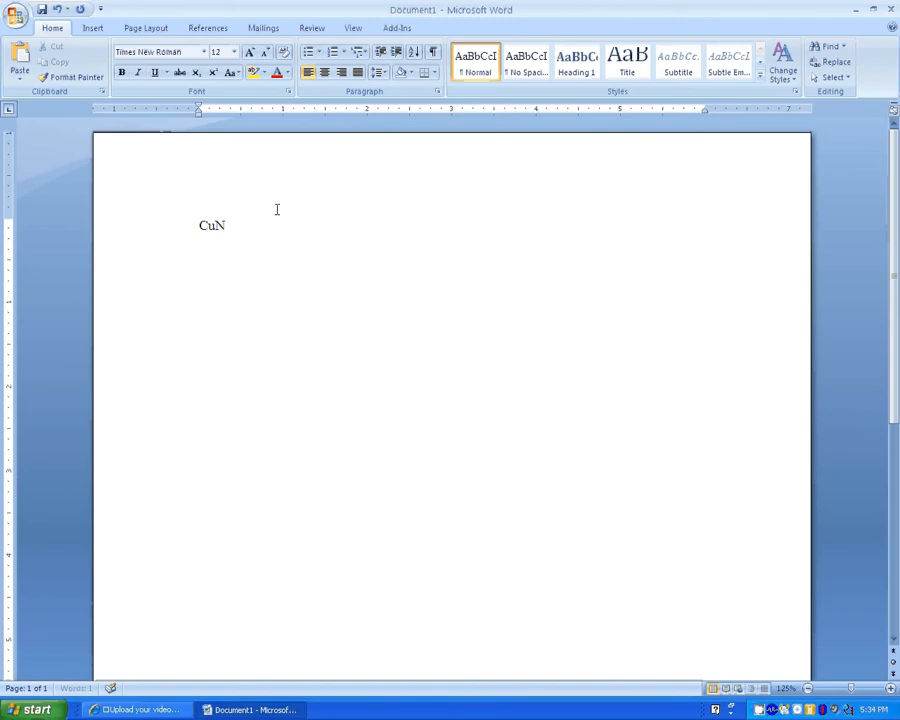
type("O")
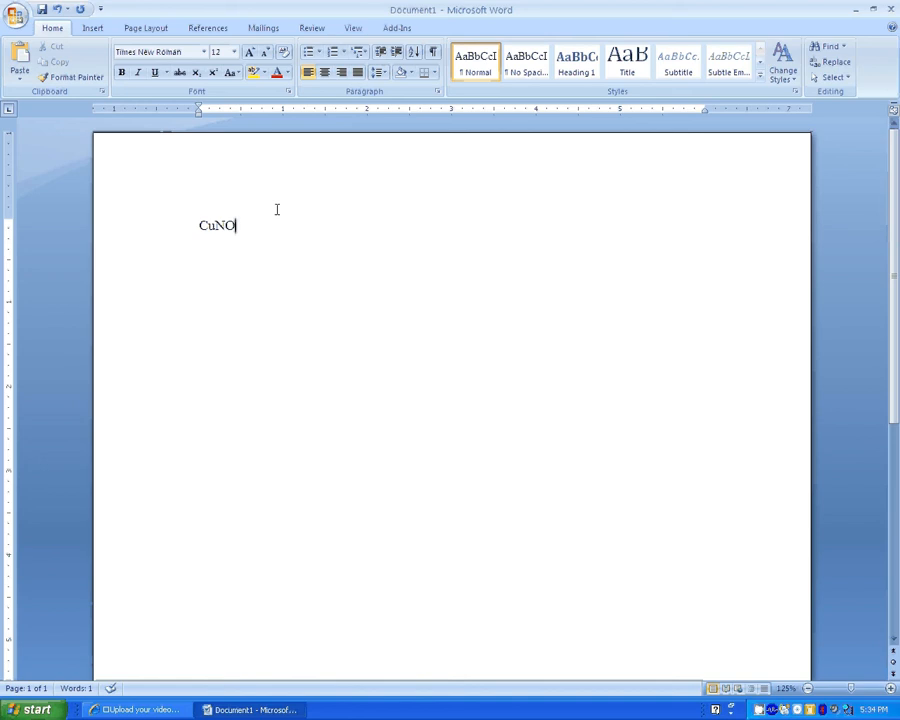
key("ctrl+equal")
type("3")
key("ctrl+equal")
type("asdasdasdl;jgjl;dfkj")
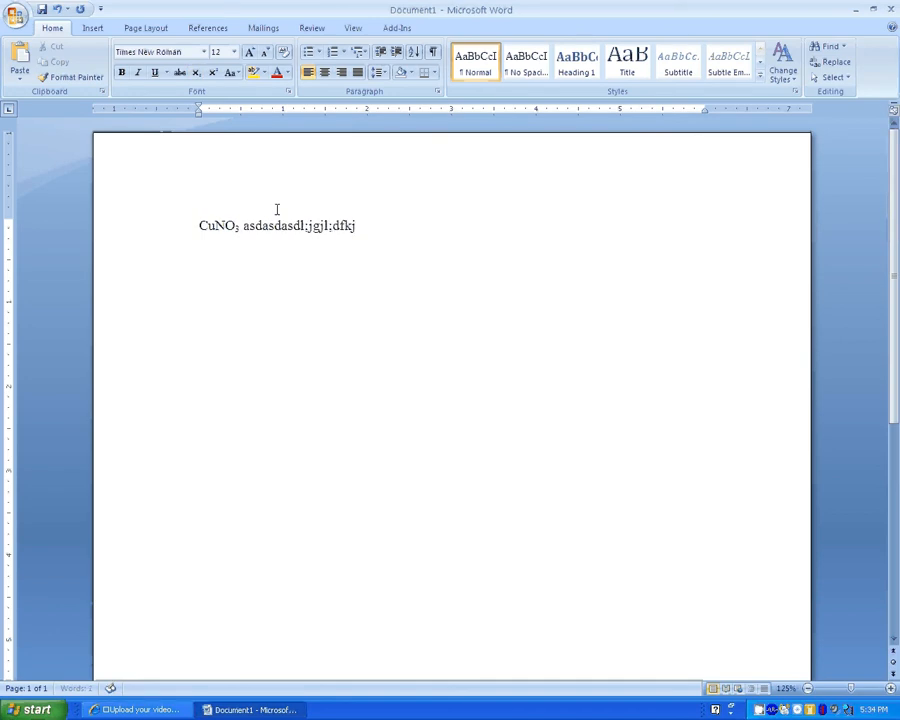
type("g")
key("Return")
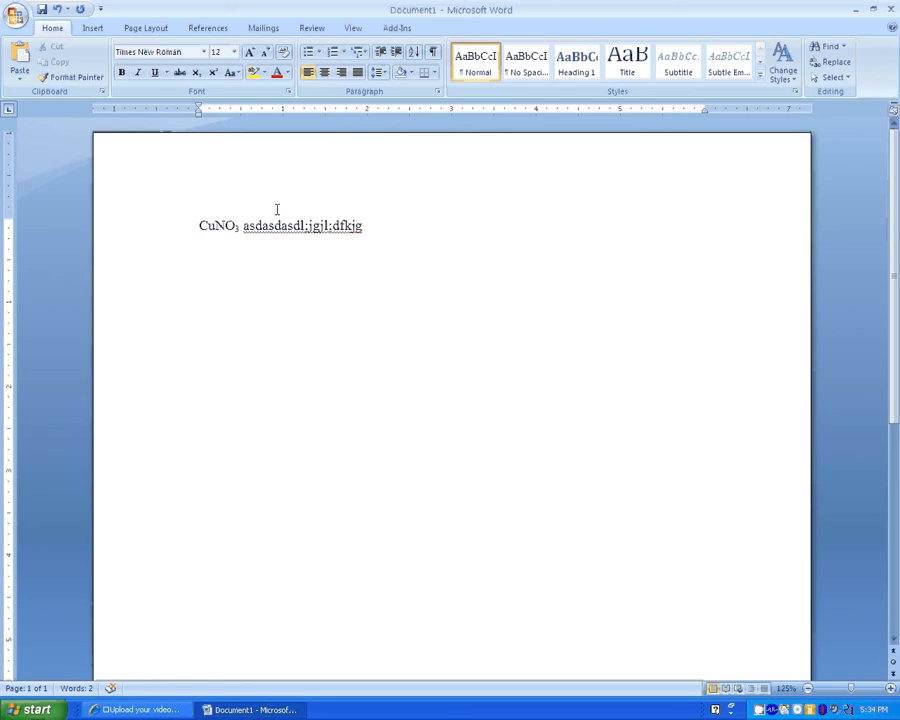
type("cm")
type("3")
key("ctrl+z")
key("BackSpace")
key("BackSpace")
key("BackSpace")
- Write cm³ on the second line with the 3 as superscript
type("cm")
key("Left")
key("Right")
key("Right")
key("ctrl+shift+plus")
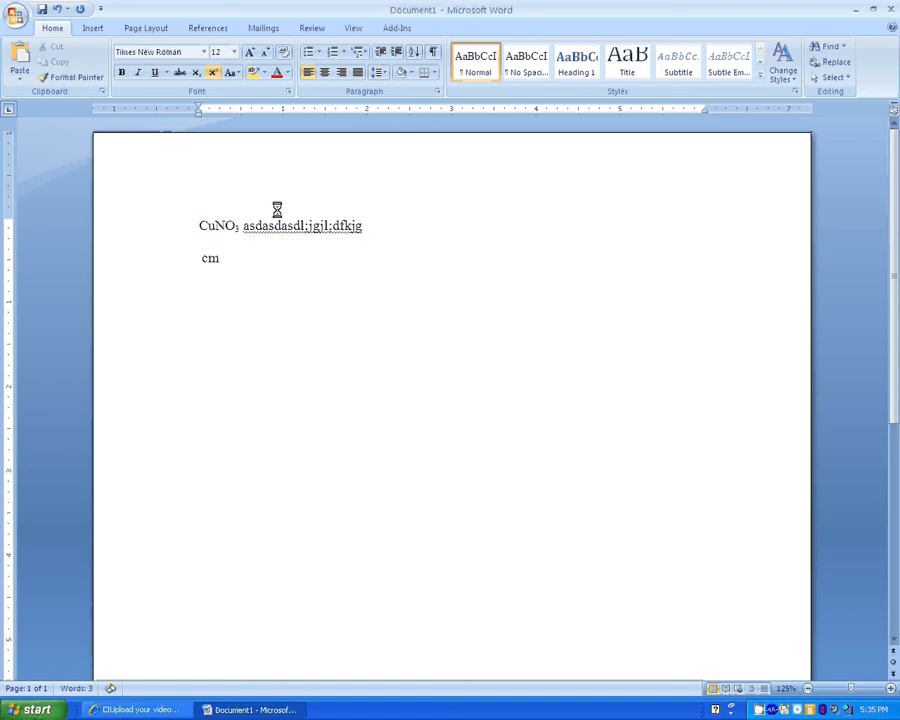
type("3")
- Replace the capital C in Cm³ with a lowercase c
key("Left")
key("Left")
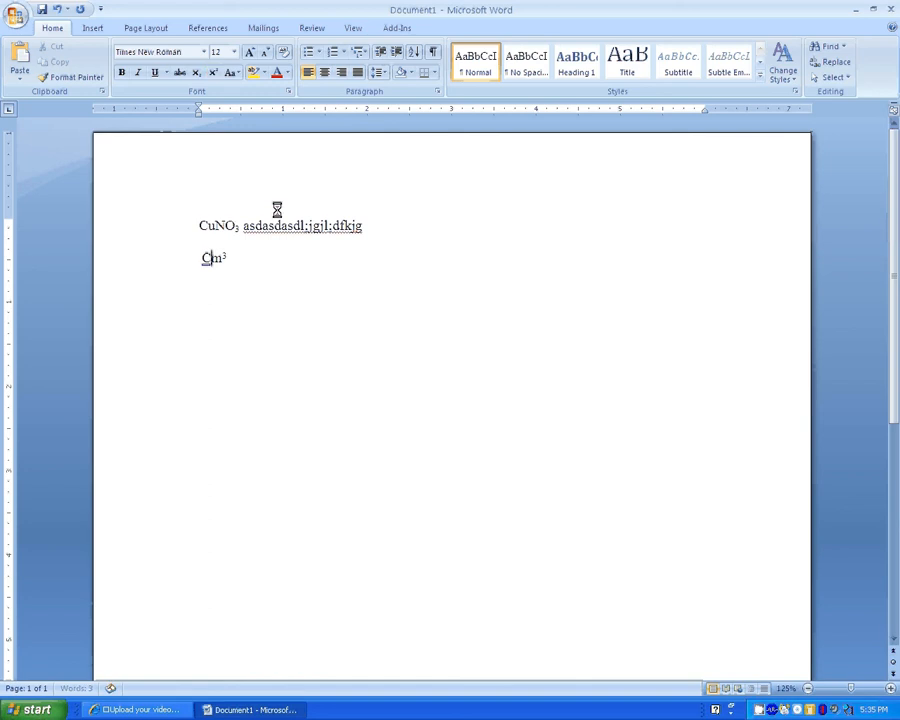
key("BackSpace")
type("c")
key("End")
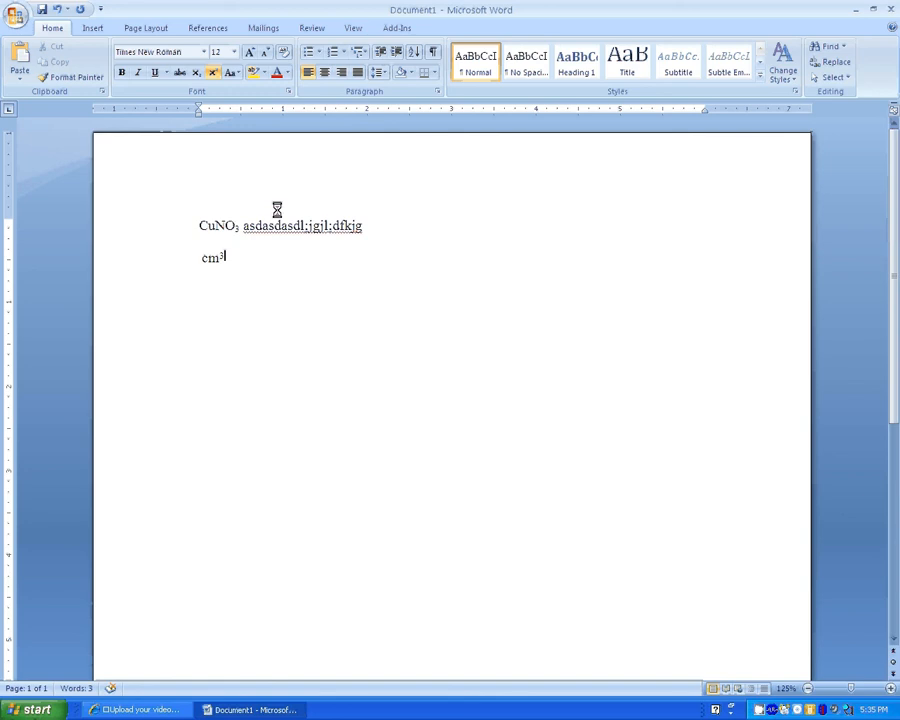
- Turn superscript off and add the normal text "asdamsnblkdfhkldfglsjdfhklhjfgkhjsldfkjh" after cm³
key("ctrl+shift+equal")
type("asdamsnblkdfhkldfglsjdfhkl")
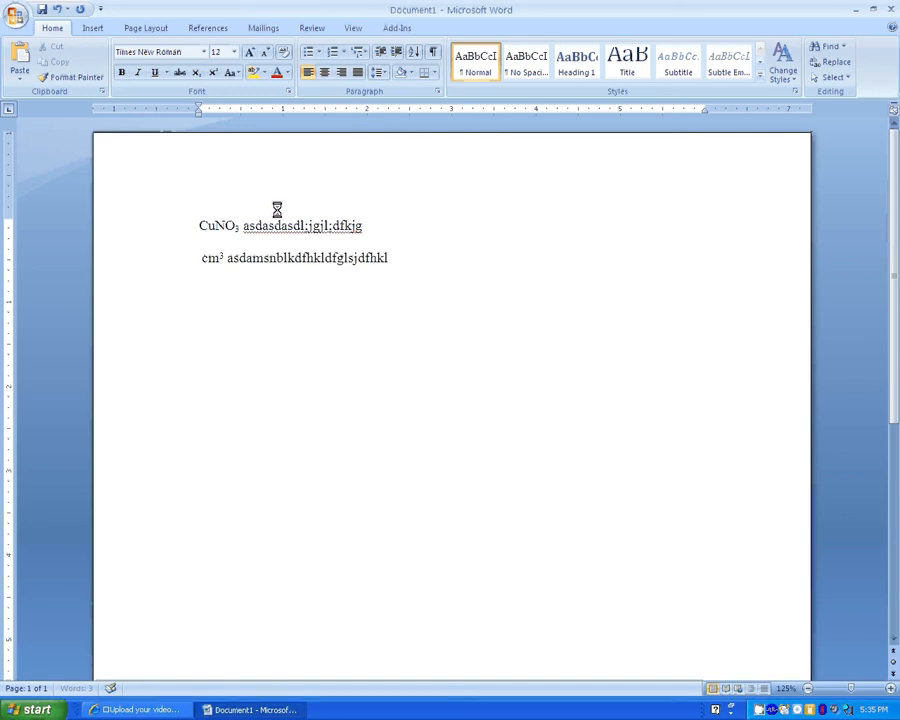
type("hjfgkhjsldfkjh")
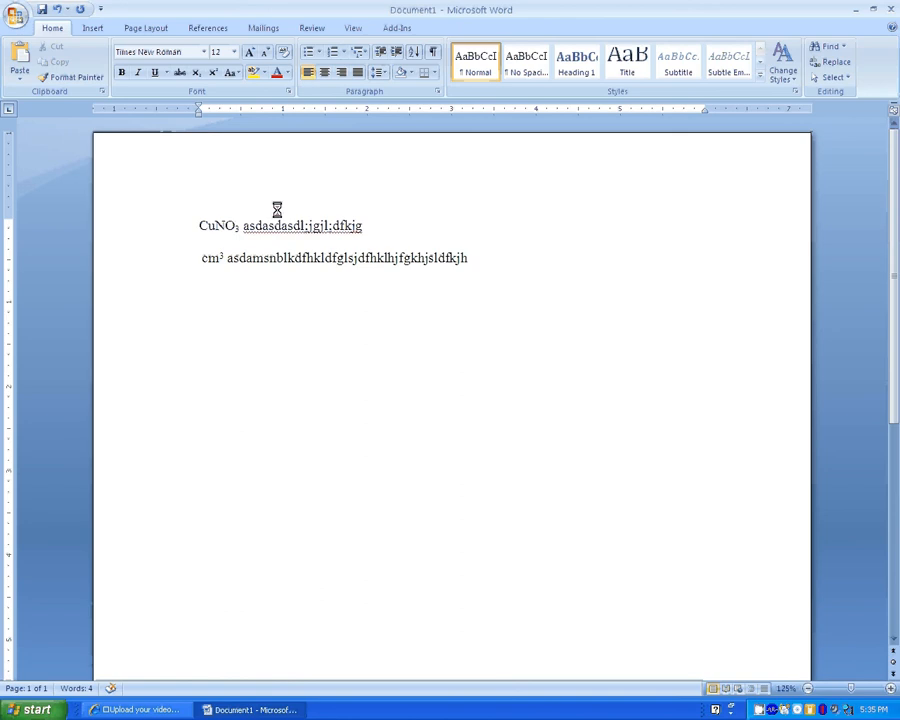
- Look at the Superscript effect in the font settings for the end of the cm³ line, without applying changes
left_click(213, 80)
left_click_drag(467, 258, 434, 258)
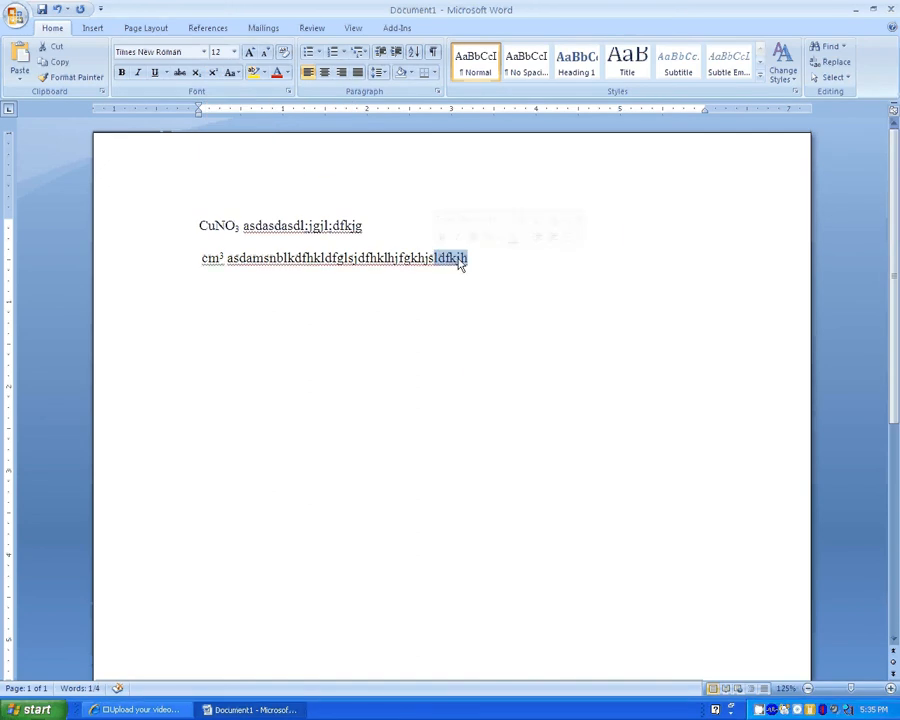
right_click(460, 262)
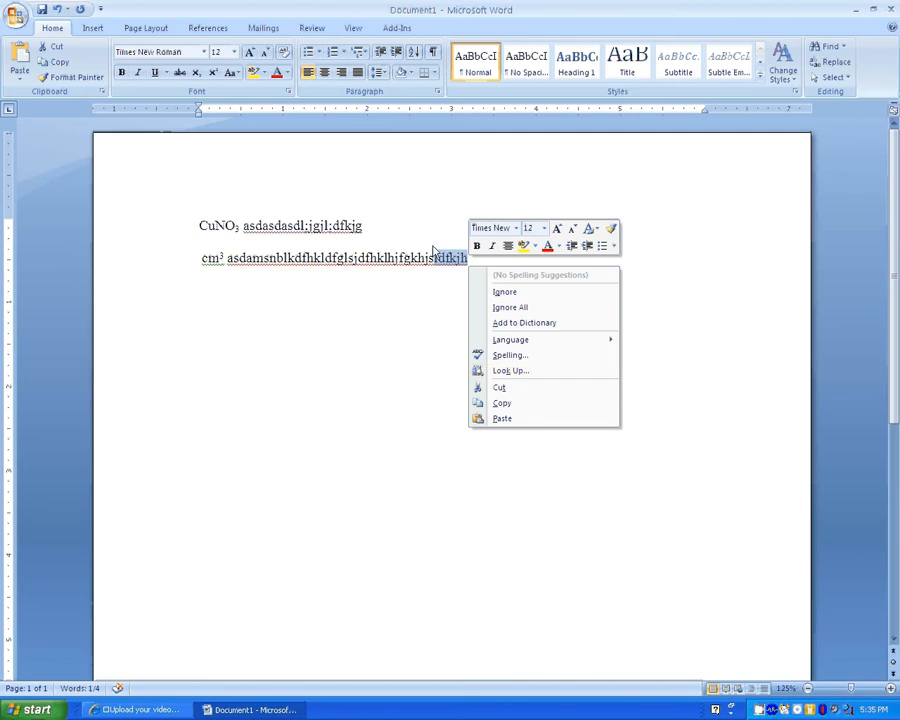
left_click(462, 258)
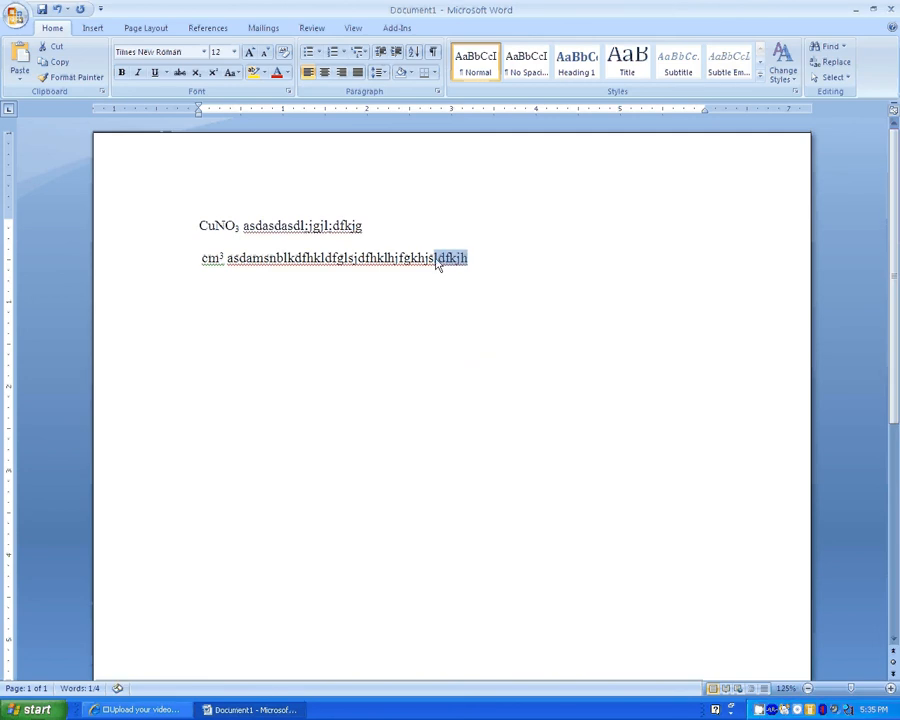
left_click(465, 258)
right_click(466, 258)
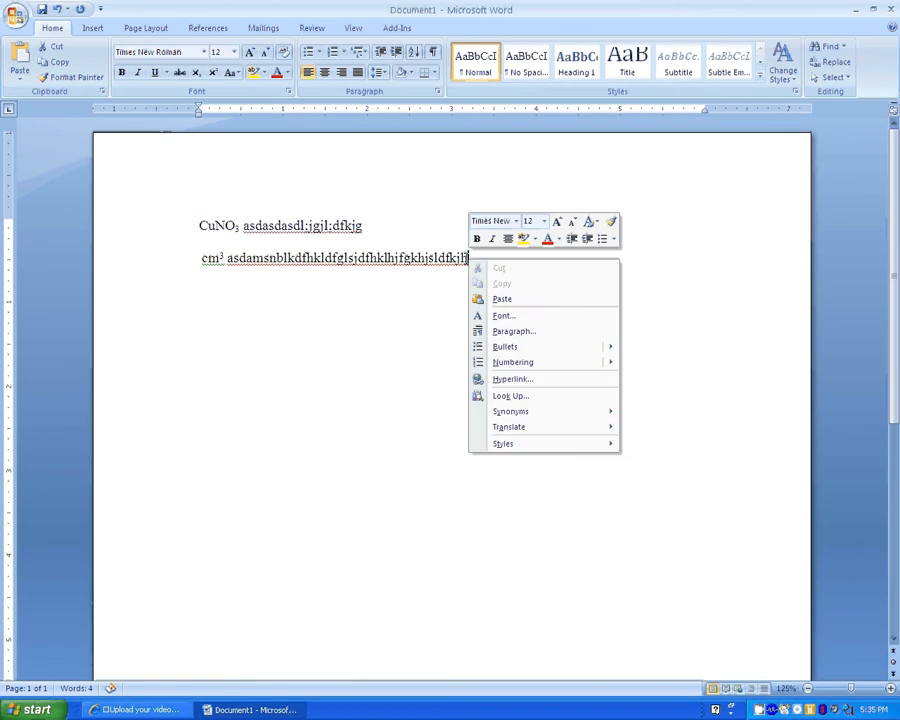
left_click(503, 318)
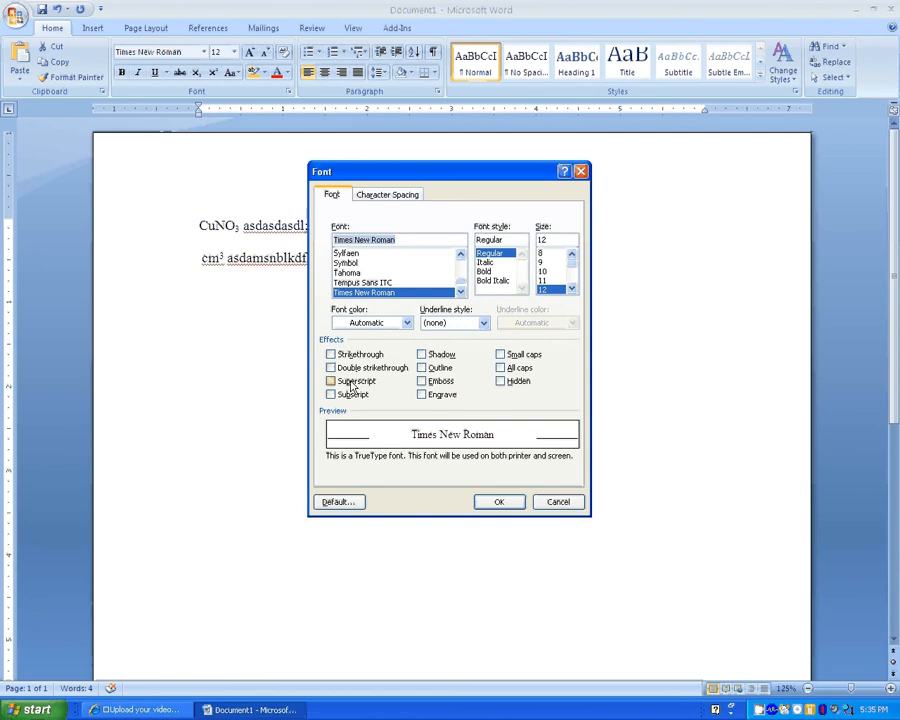
left_click(557, 499)
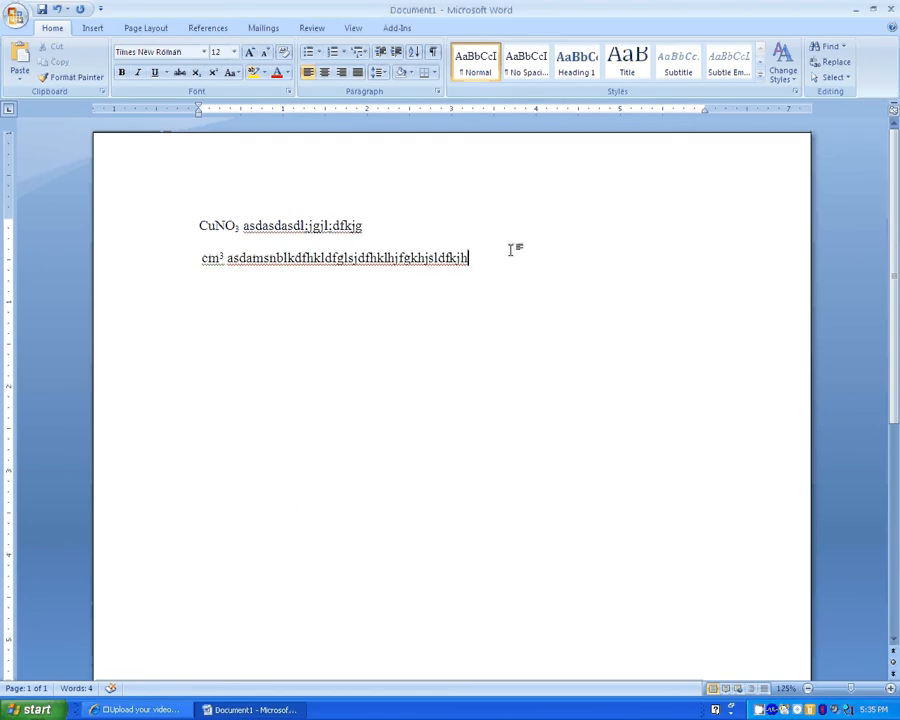
- Add two new paragraphs below the cm³ line
key("Return")
key("Return")
- Write a 1.0 measurement with a plus and minus sign followed by 0.5 m on the new line
type("1.0 +")
type("-")
type(" 0.5 ")
type("m")
- Replace the plus and minus signs between 1.0 and 0.5 m with "+ or -", keeping "or" lowercase
key("Left")
key("Left")
key("Left")
key("Left")
key("Left")
key("Left")
key("Left")
key("Right")
key("BackSpace")
key("BackSpace")
type("or ")
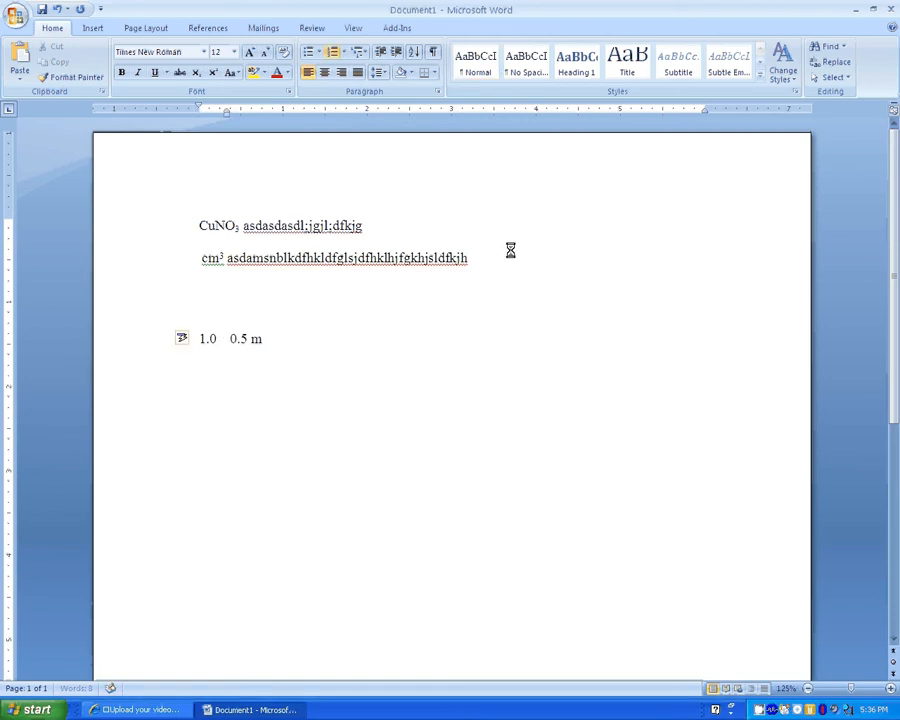
type("- ")
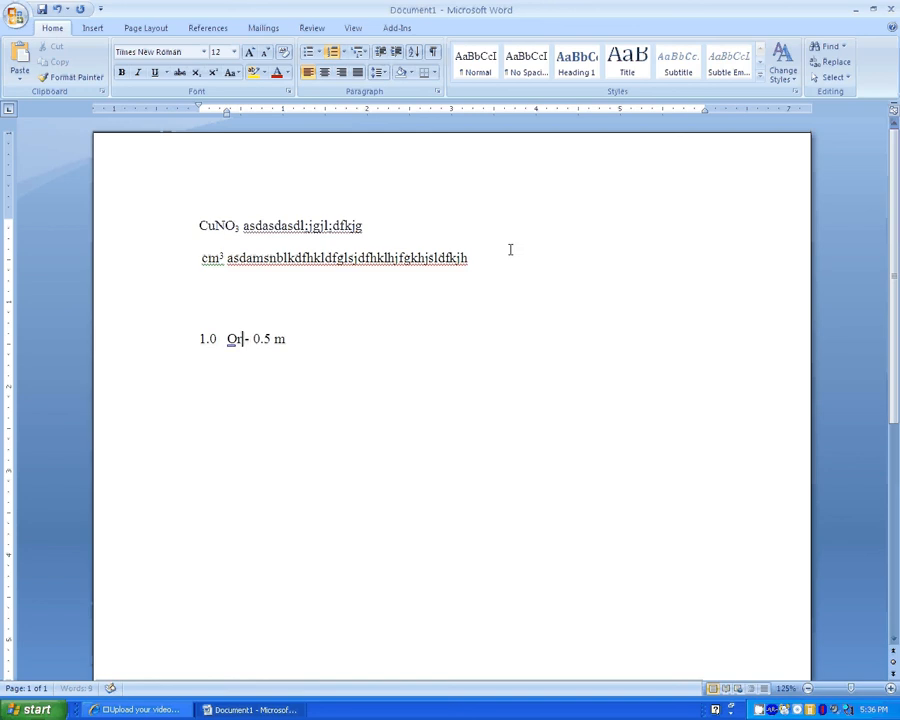
type("+")
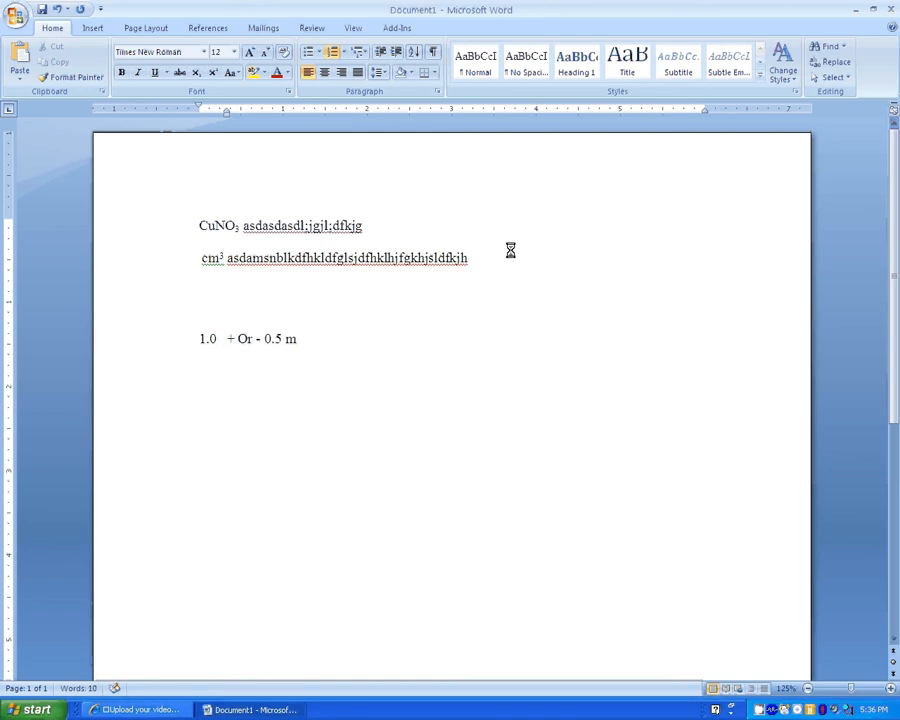
key("Delete")
type("o")
key("Right")
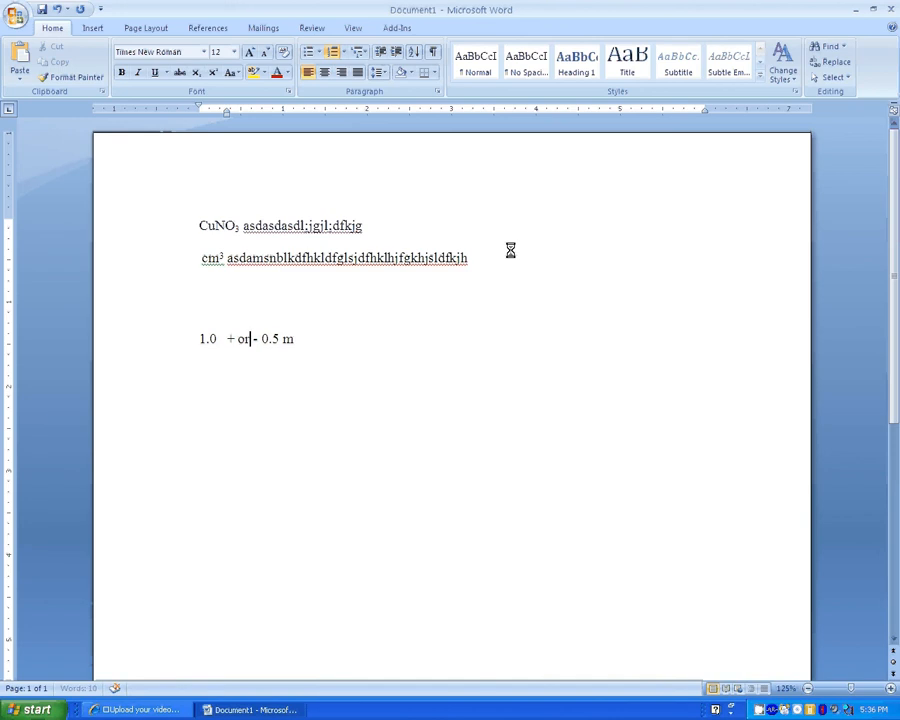
- Delete "+ or -" and the list number before 0.5 m, and re-enter 1.0 as plain text
key("Right")
key("Right")
key("BackSpace")
key("BackSpace")
key("BackSpace")
key("BackSpace")
key("BackSpace")
key("BackSpace")
key("BackSpace")
key("BackSpace")
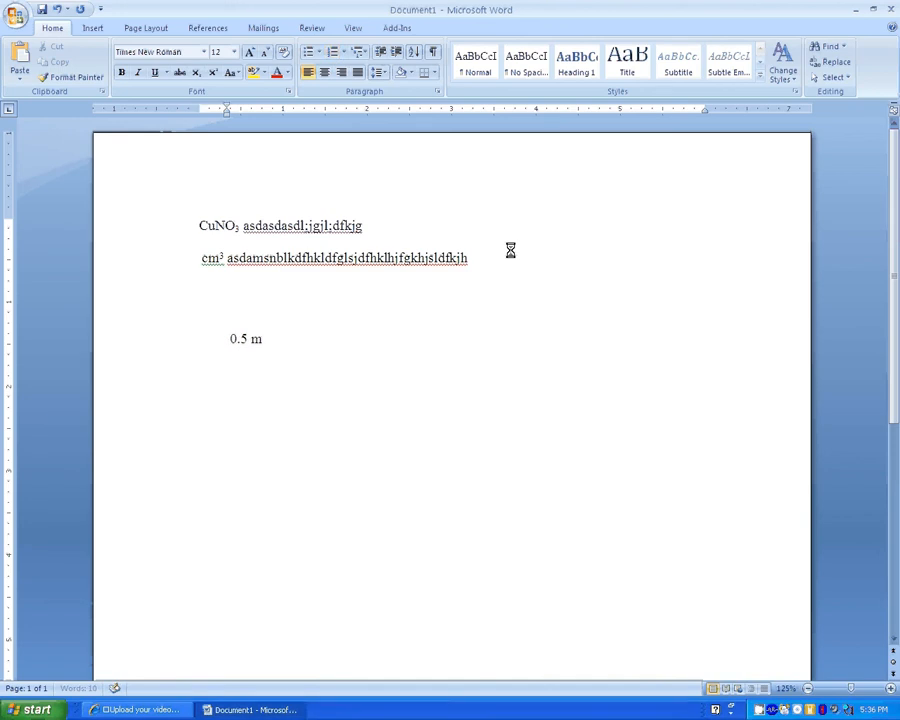
type("1.0")
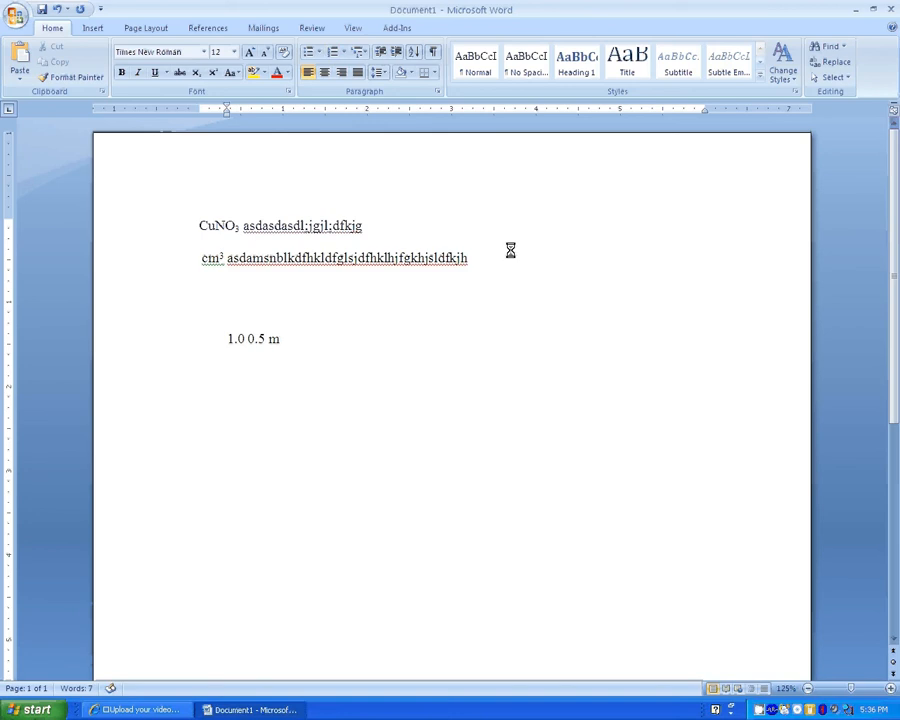
- Delete the whole "1.0 0.5 m" text and its line indent
key("End")
key("BackSpace")
key("BackSpace")
key("BackSpace")
key("BackSpace")
key("BackSpace")
key("BackSpace")
key("BackSpace")
key("BackSpace")
key("BackSpace")
key("BackSpace")
key("BackSpace")
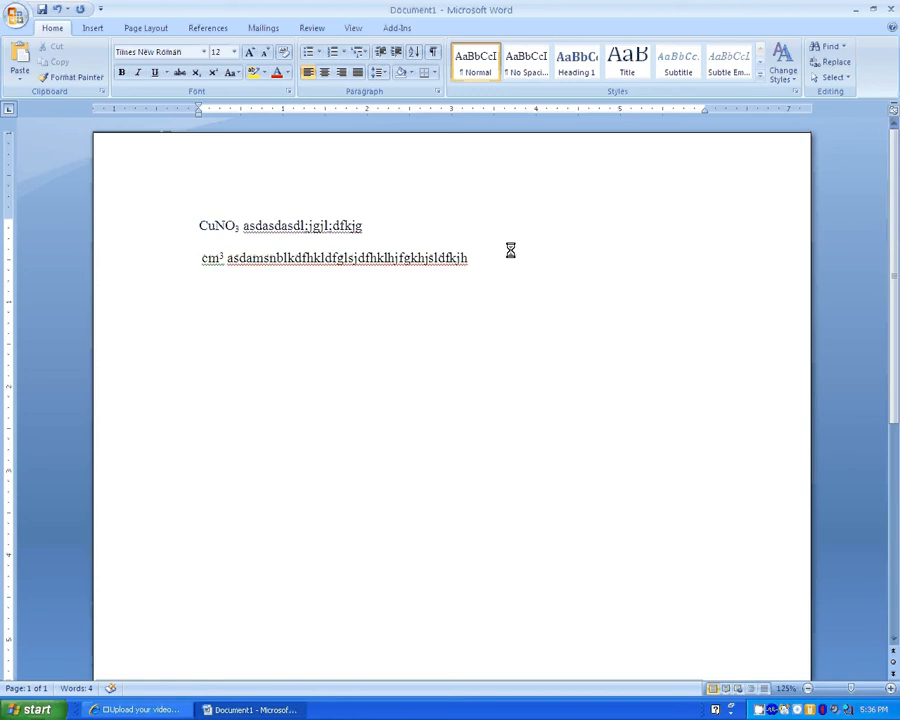
- Write 1.0 on the empty line below the cm³ line and insert the ± symbol after it
type("1.0")
left_click(97, 30)
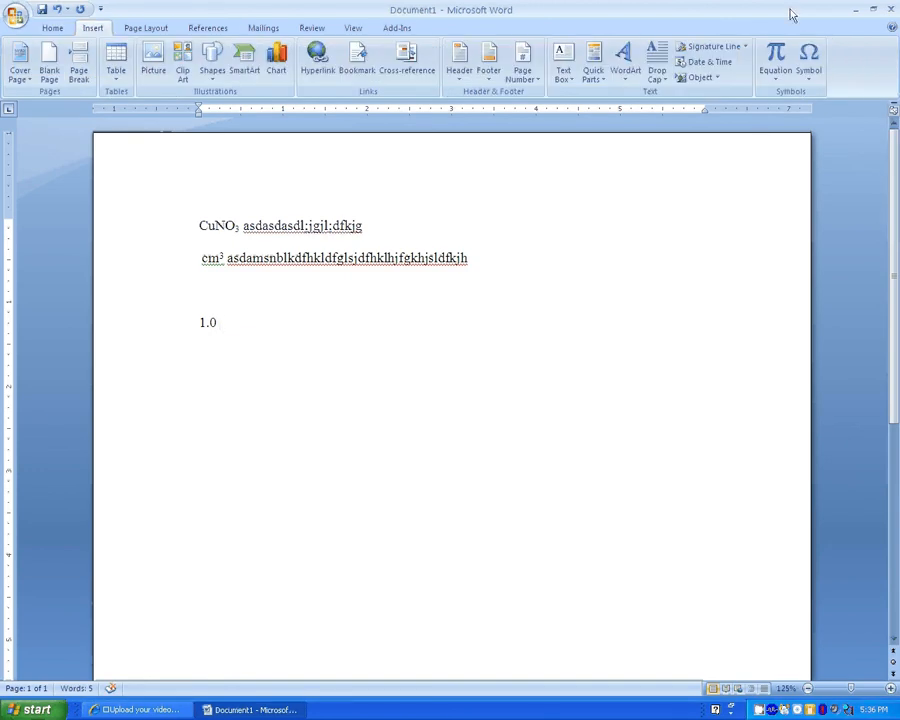
left_click(812, 72)
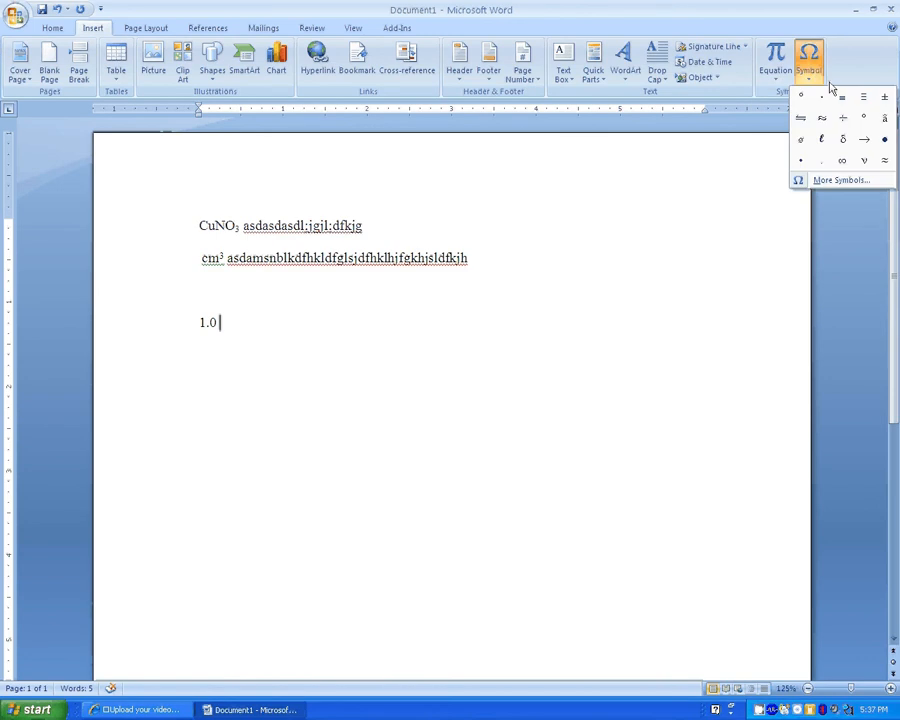
left_click(884, 98)
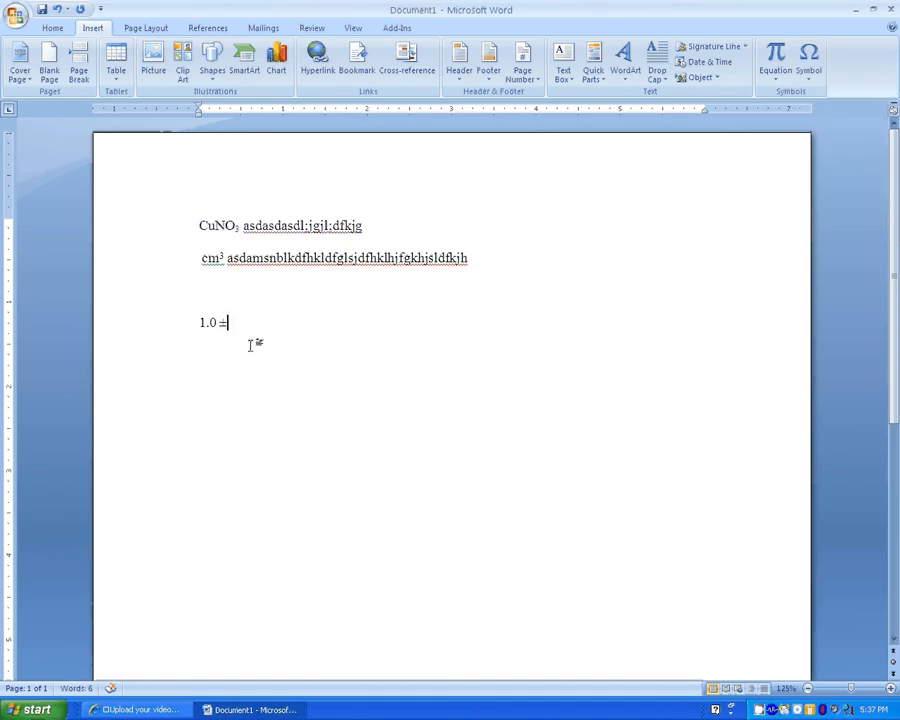
- Delete the ± sign after 1.0 and open the dialog with the full set of symbols
key("BackSpace")
left_click(815, 64)
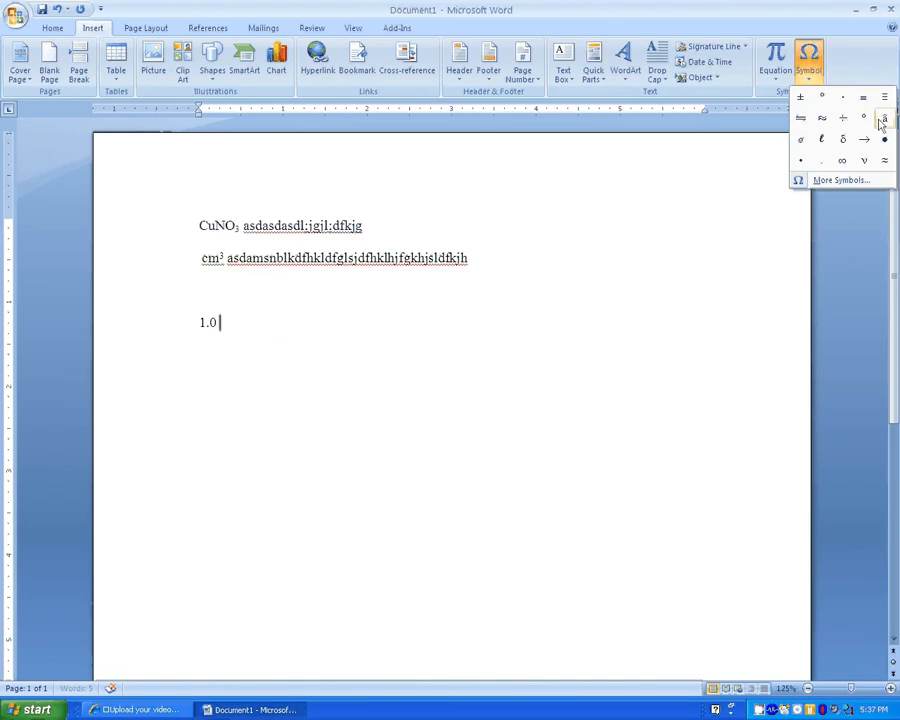
left_click(864, 184)
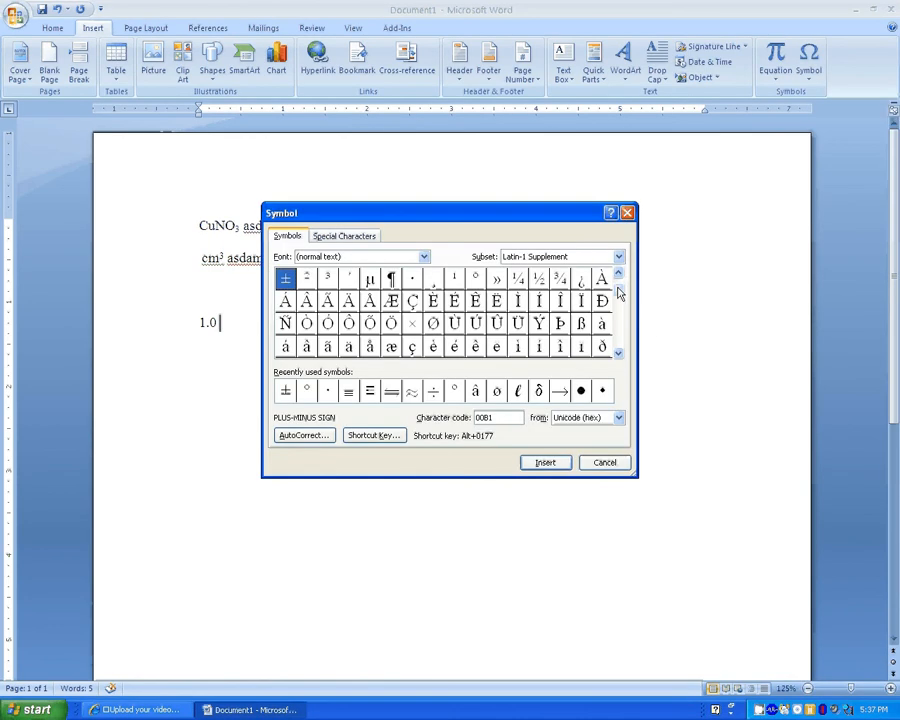
- Look through the normal text font's symbols, from Basic Latin through the accented and Cyrillic letters to the mathematical signs
left_click_drag(618, 287, 619, 282)
left_click(618, 353)
left_click(618, 353)
left_click(618, 353)
left_click(618, 353)
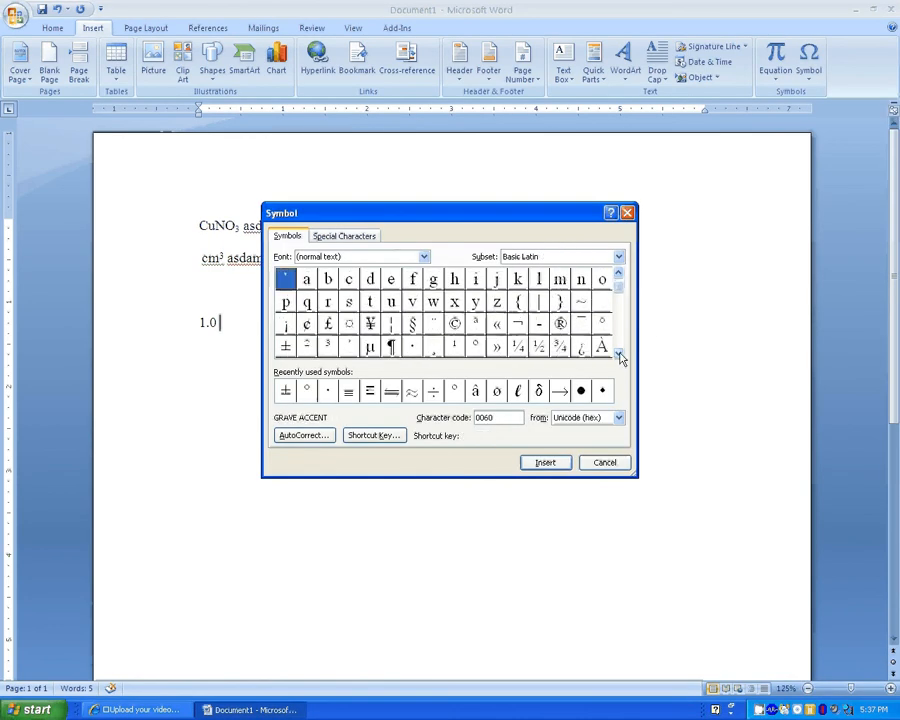
left_click(618, 353)
left_click(618, 354)
left_click(618, 354)
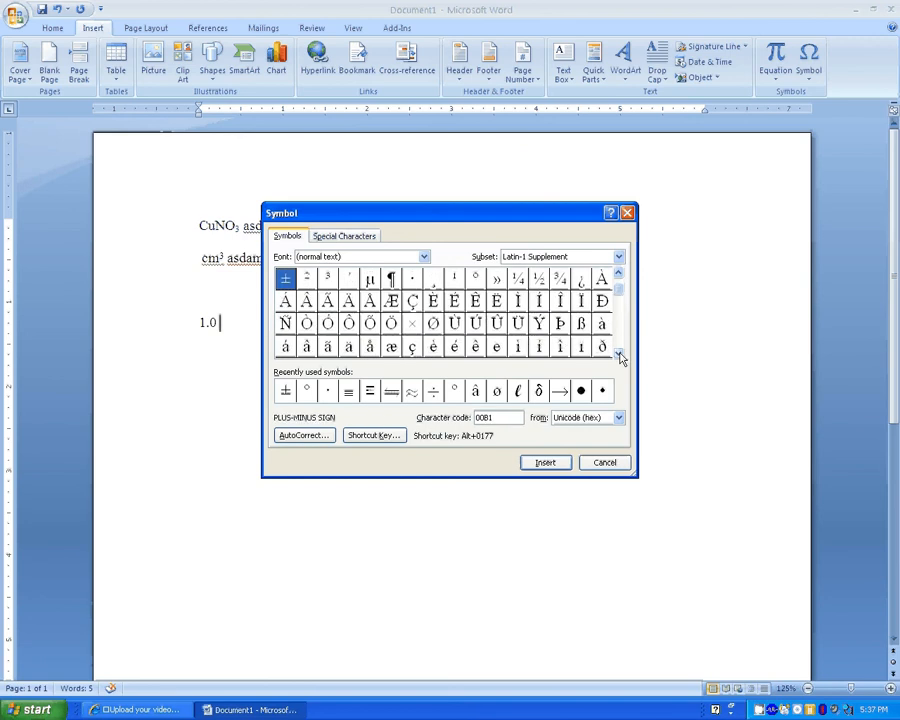
left_click(618, 354)
left_click(618, 354)
left_click(618, 354)
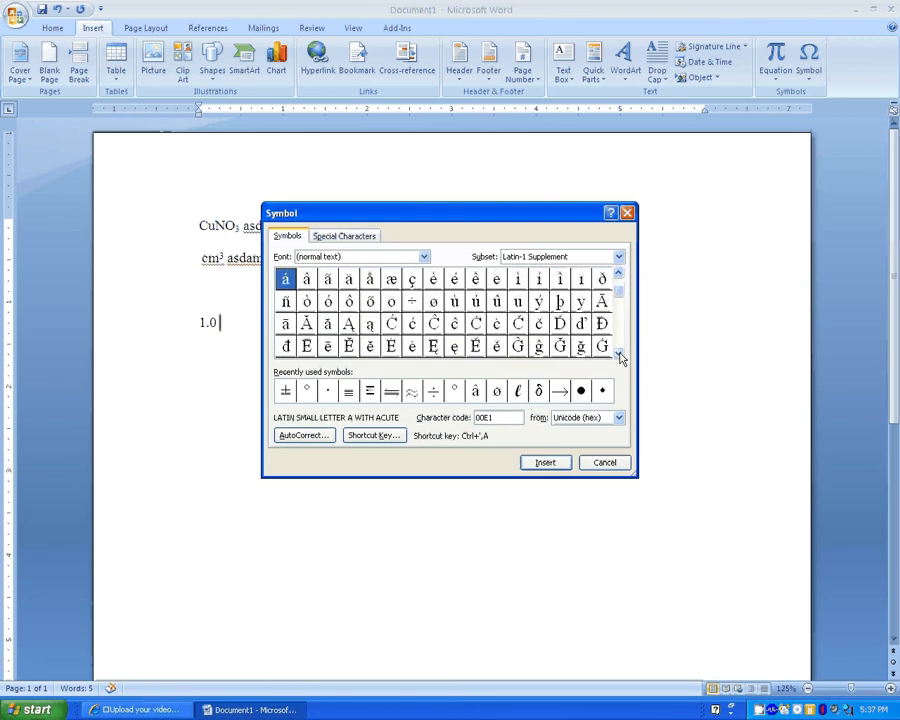
left_click(618, 354)
left_click(618, 354)
left_click(618, 354)
left_click(618, 354)
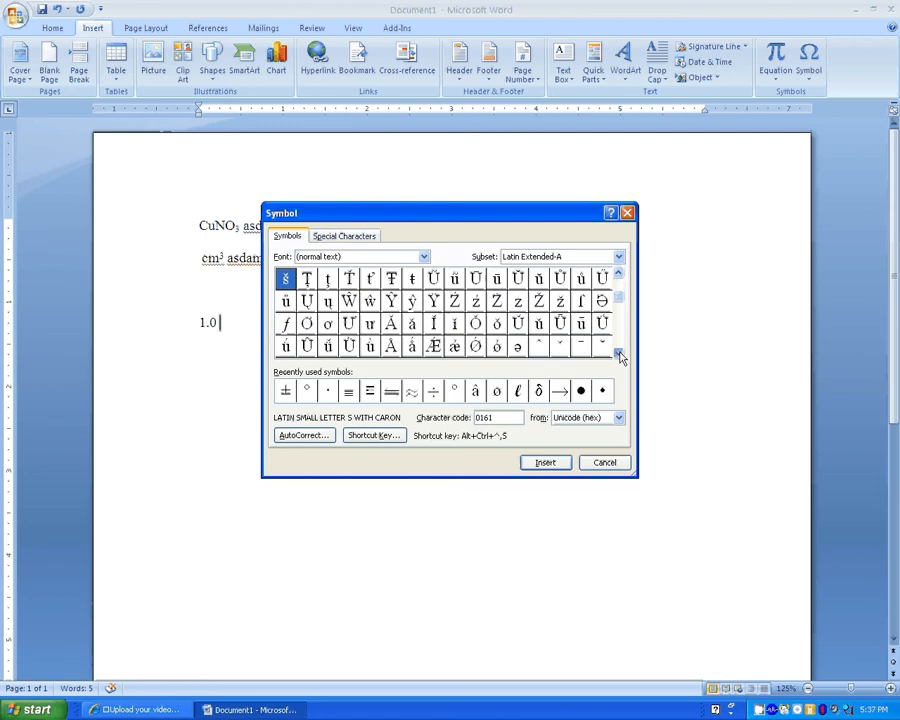
left_click(618, 354)
left_click(618, 354)
left_click(618, 354)
left_click(618, 354)
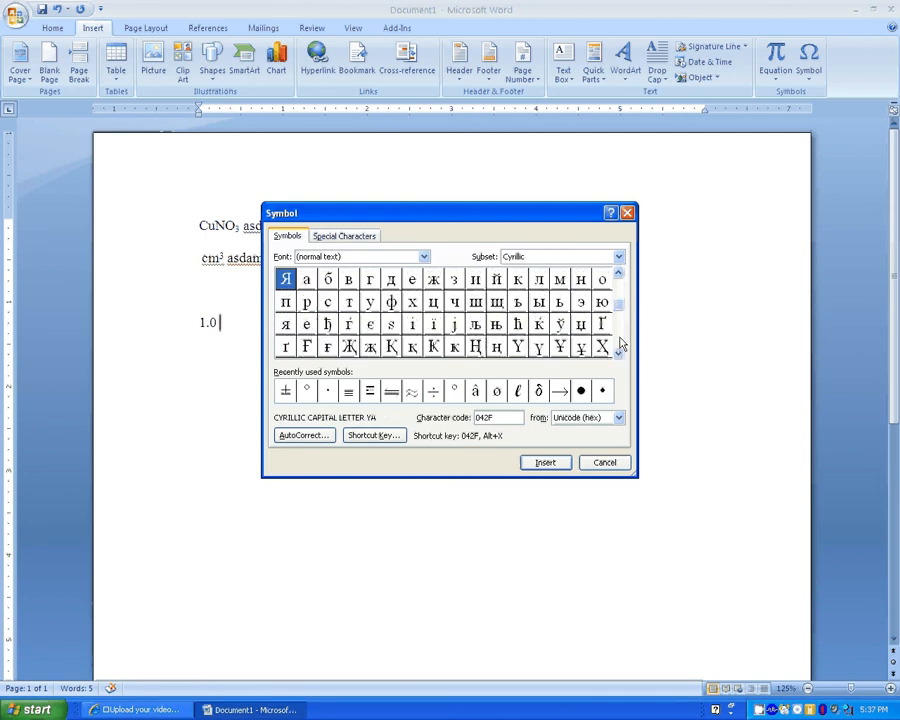
left_click_drag(618, 313, 619, 327)
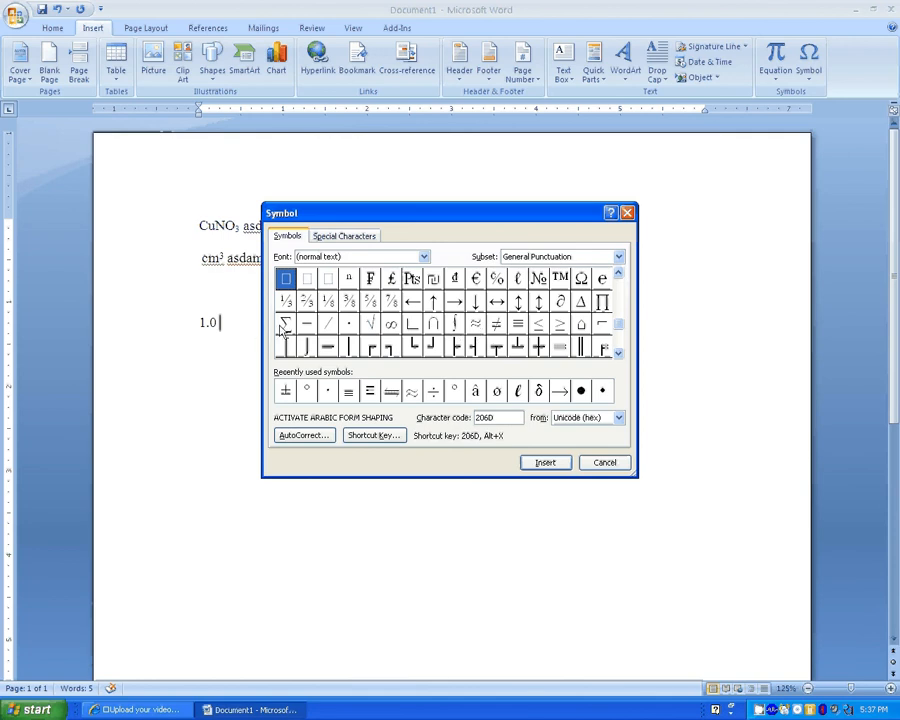
left_click_drag(620, 335, 618, 280)
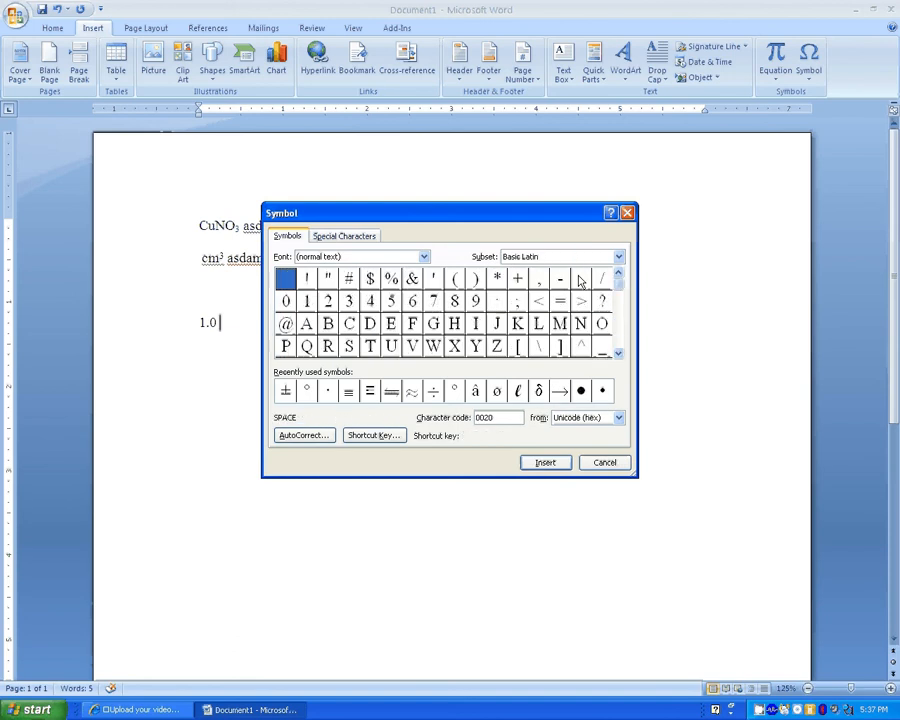
- Switch the symbol font to Symbol and look through its Greek letters, arrows and mathematical signs
left_click(424, 258)
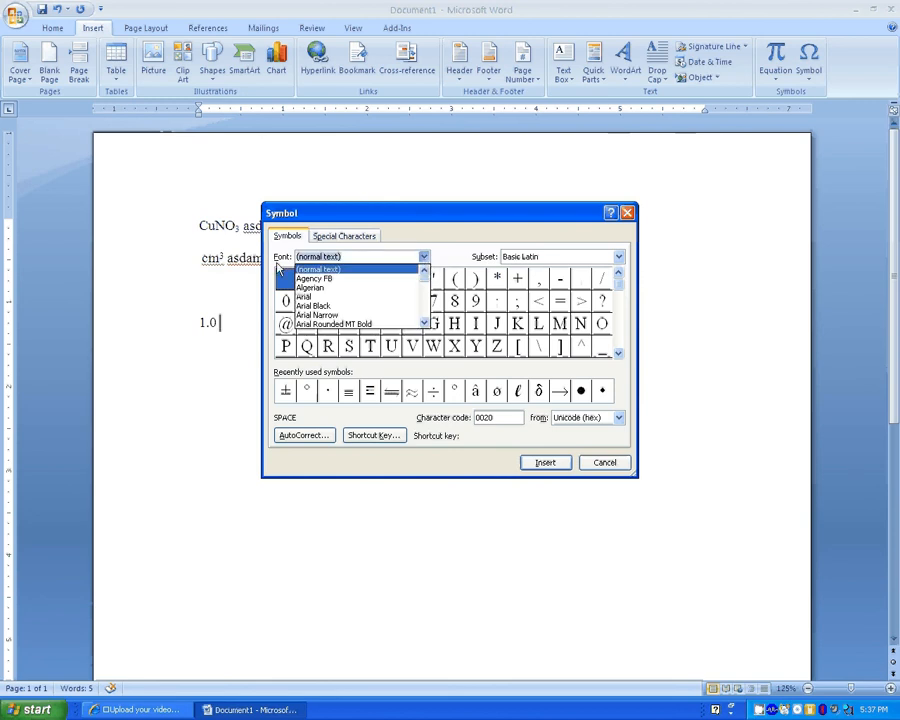
type("symbol")
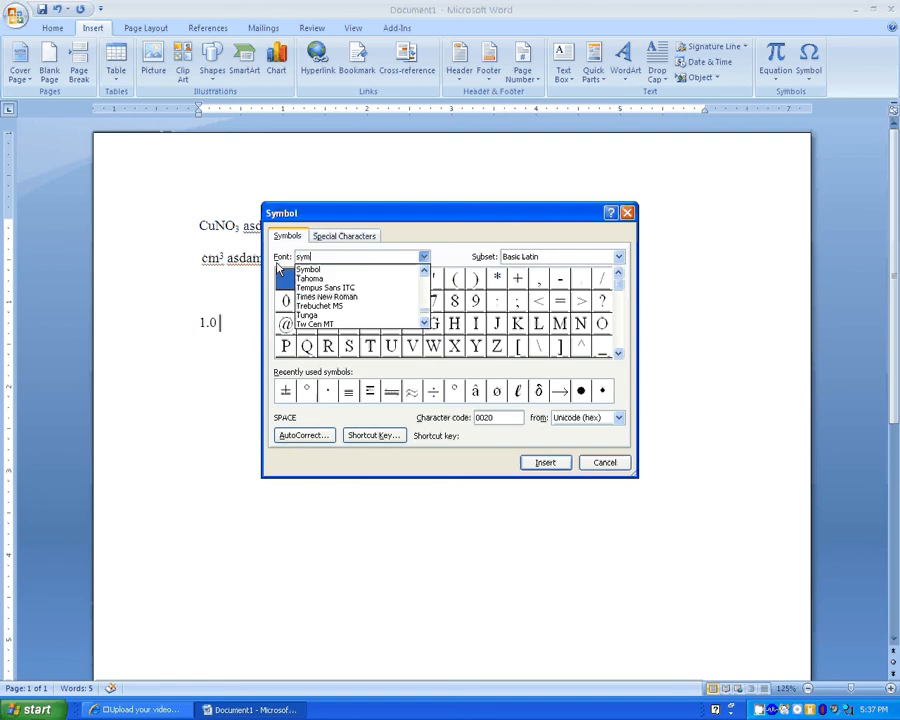
left_click(402, 270)
left_click(617, 356)
left_click(617, 356)
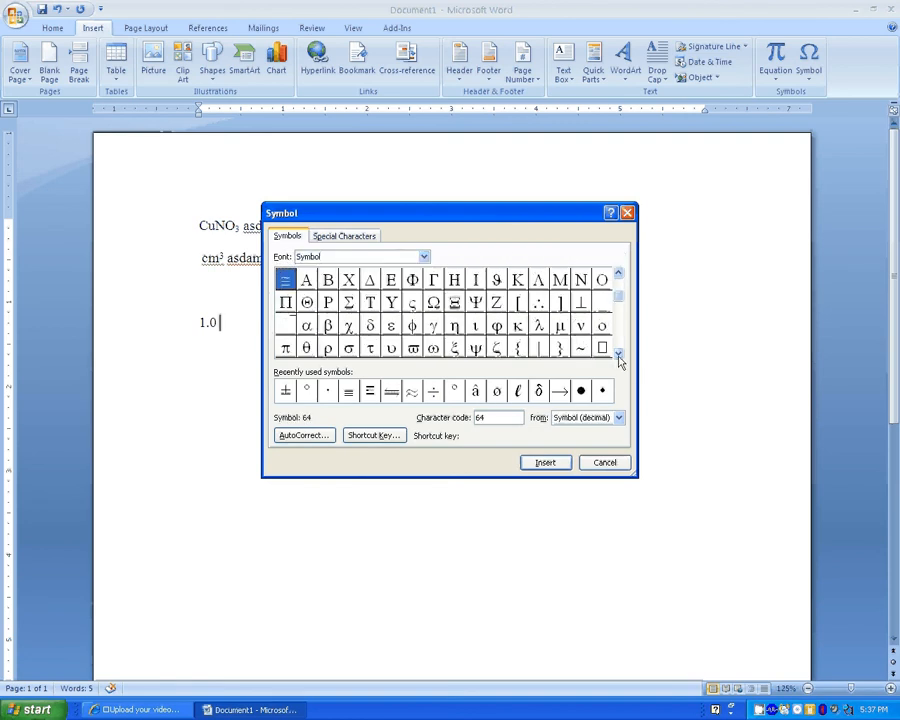
left_click(618, 356)
left_click(619, 356)
left_click(619, 357)
left_click(619, 357)
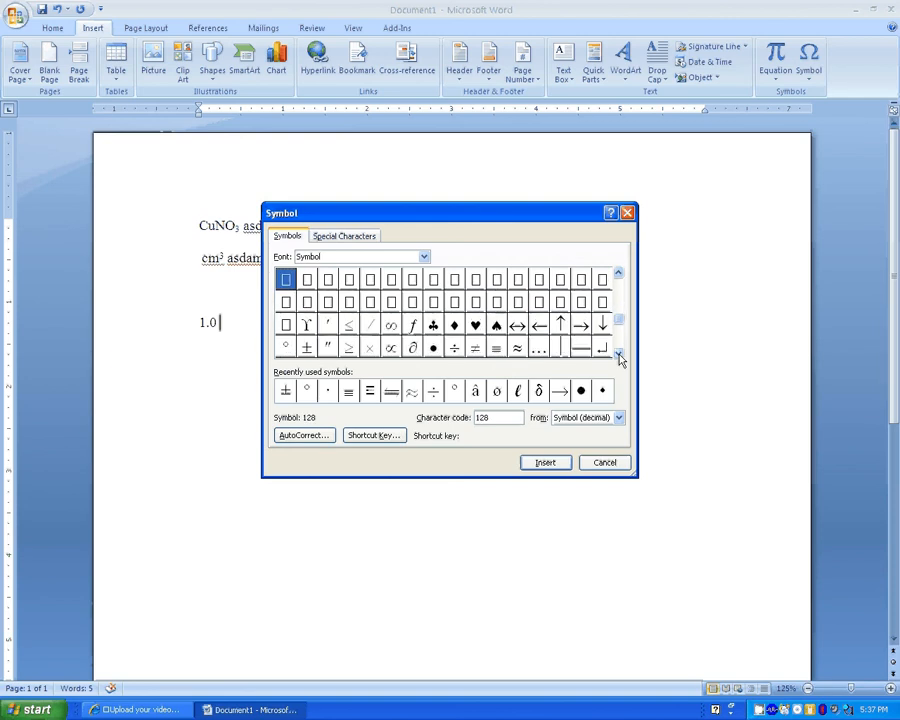
left_click(619, 357)
left_click(619, 357)
left_click(619, 357)
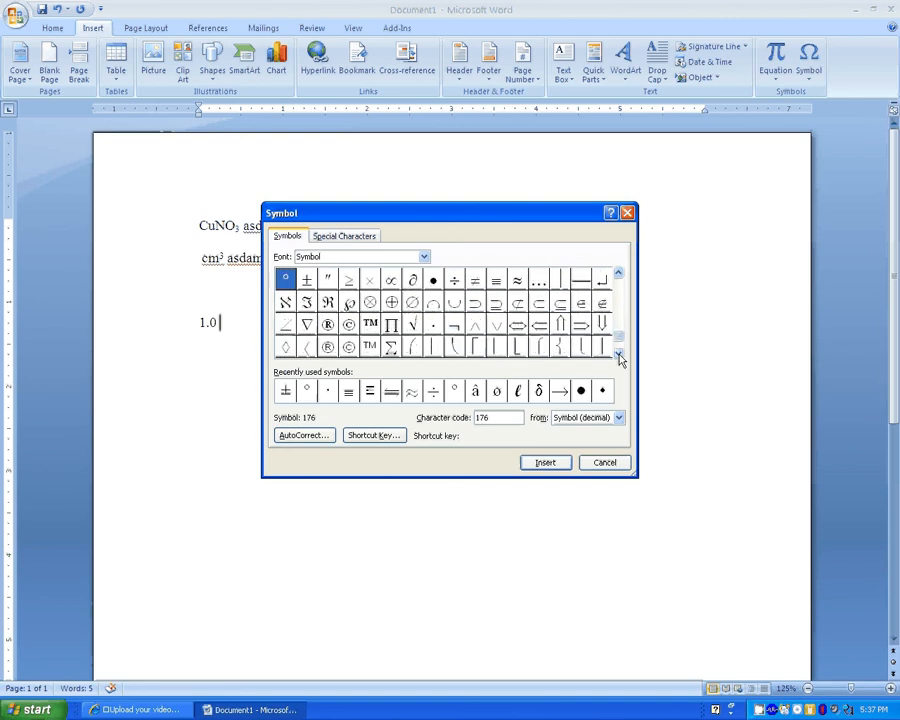
left_click(619, 357)
left_click_drag(620, 310, 618, 285)
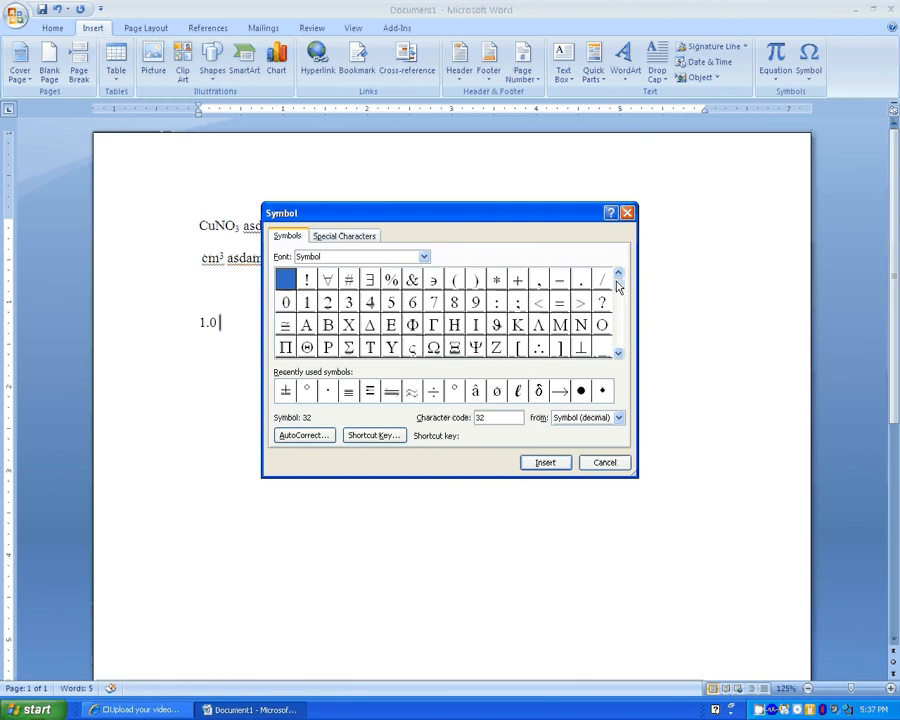
- Try to find a font whose name begins with "math" among the symbol fonts
left_click(423, 257)
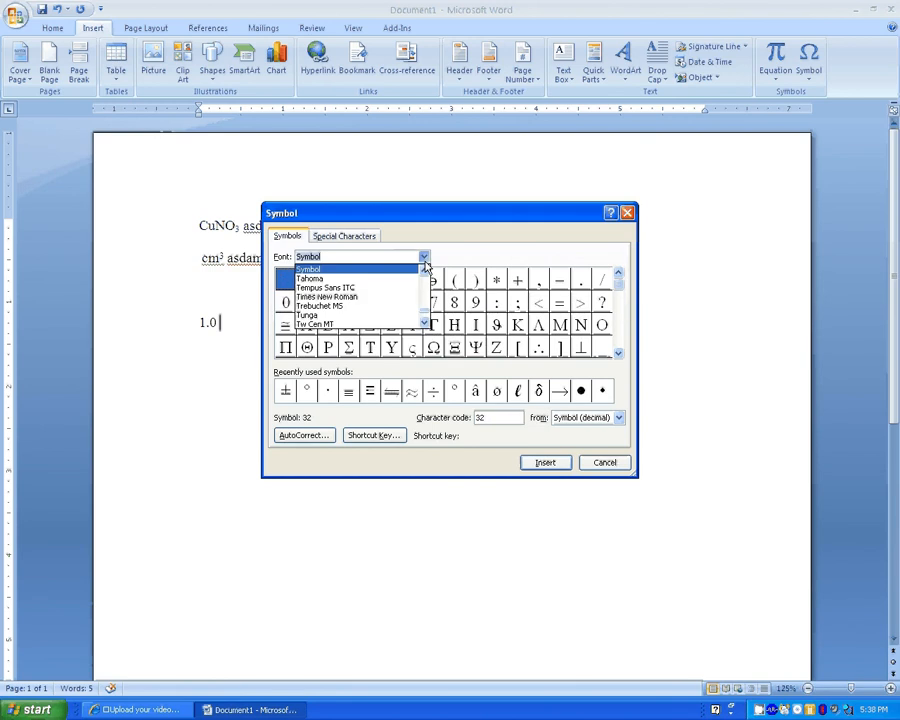
scroll(425, 262, "up", 10)
type("mathc")
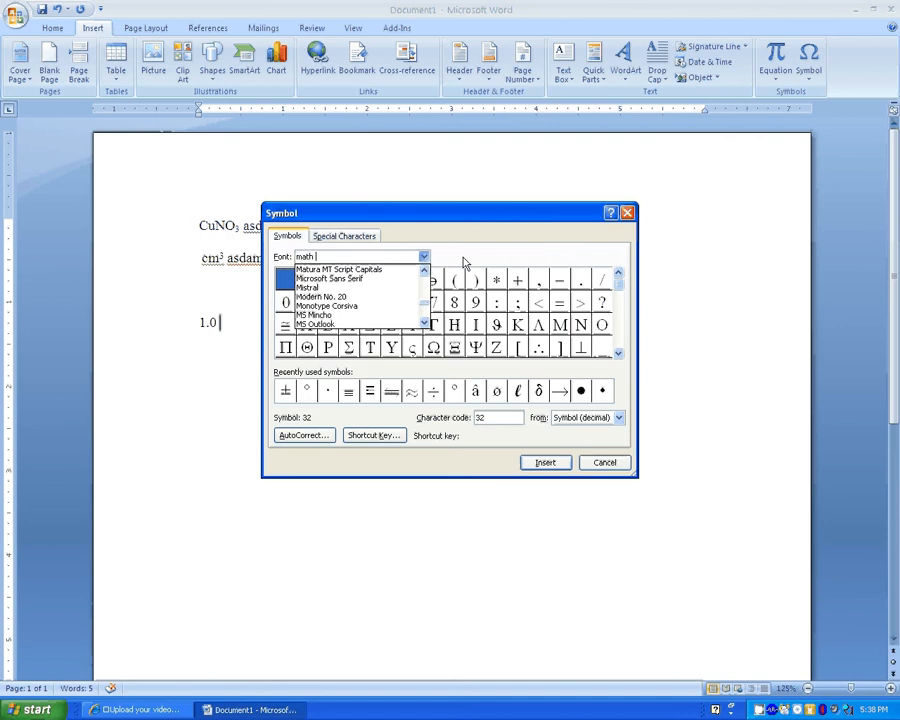
left_click(424, 271)
left_click(424, 271)
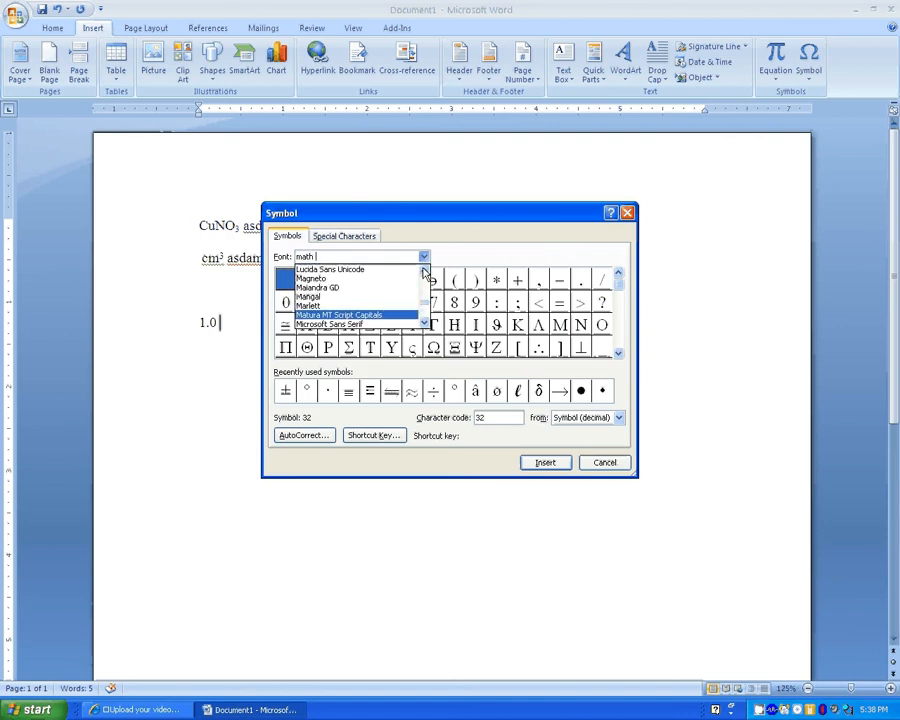
key("Return")
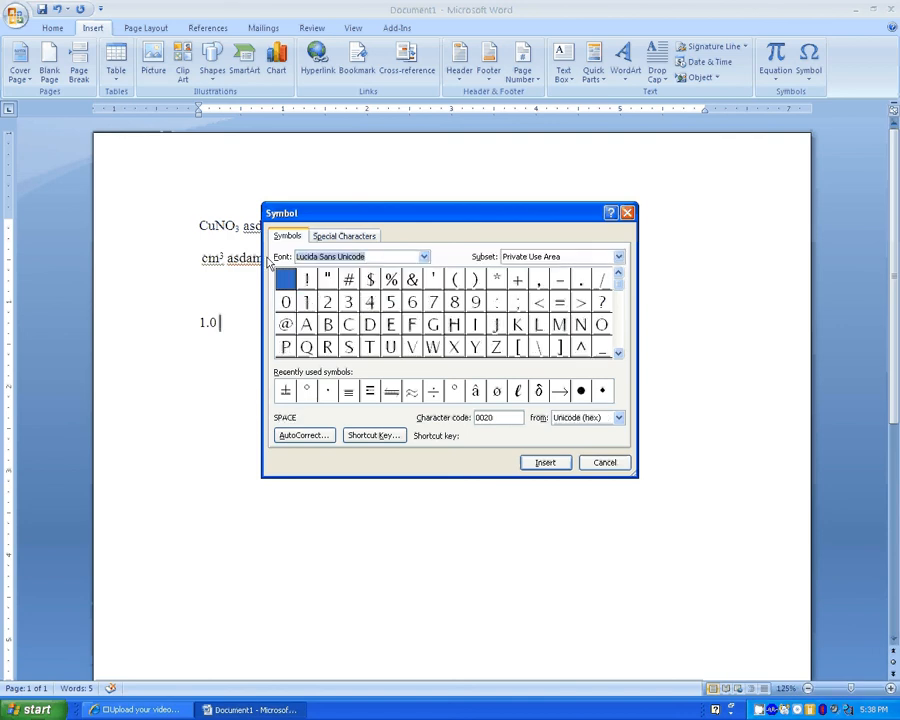
- Set the symbol font to Euclid, switch it to Euclid Math One, and look through its characters
type("eucl")
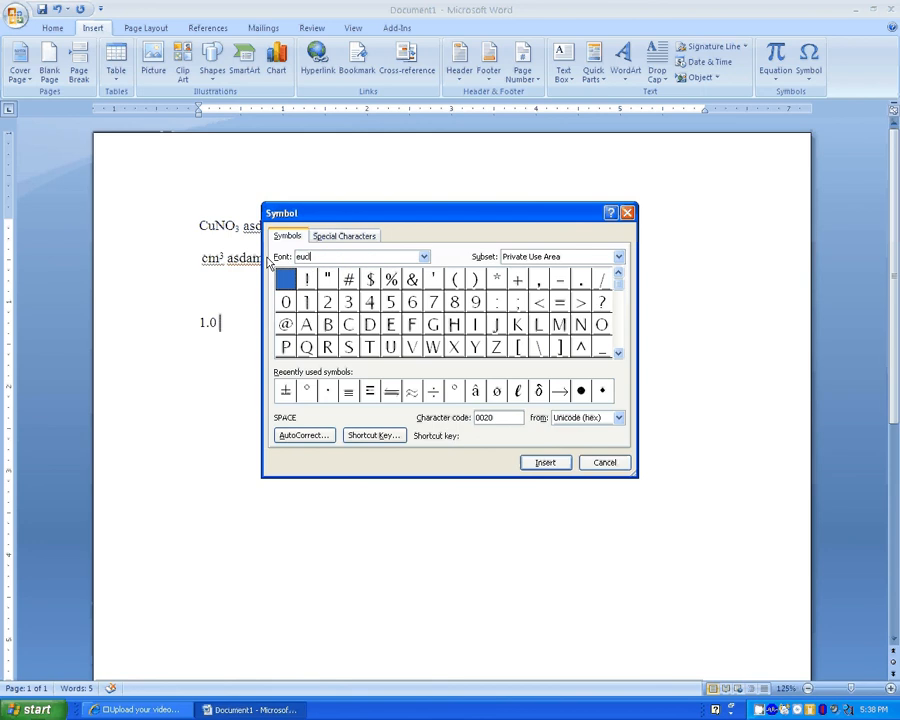
type("id")
key("Return")
left_click(423, 258)
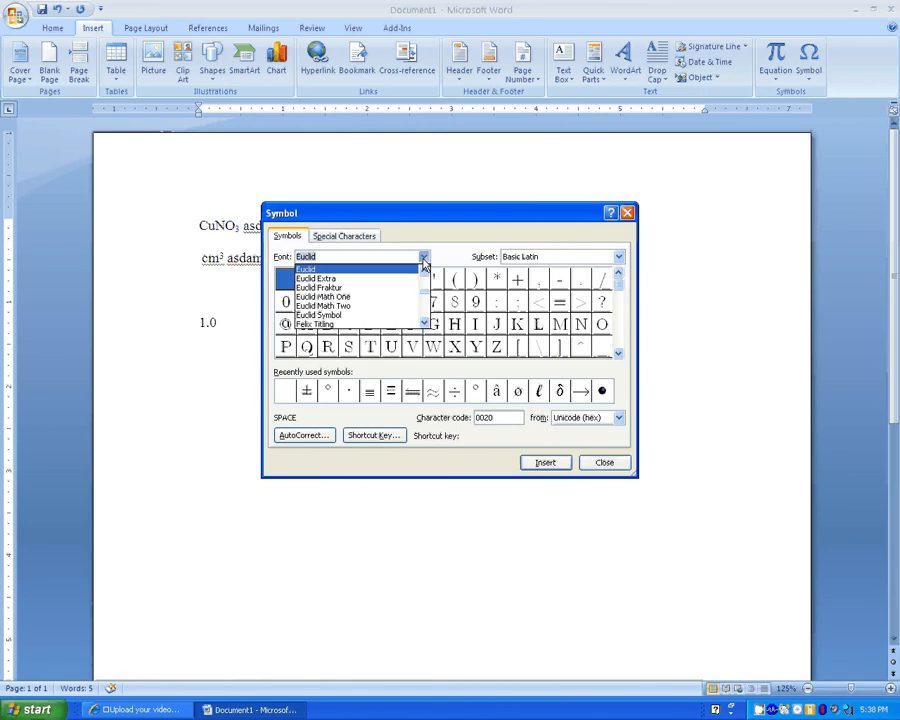
left_click(390, 303)
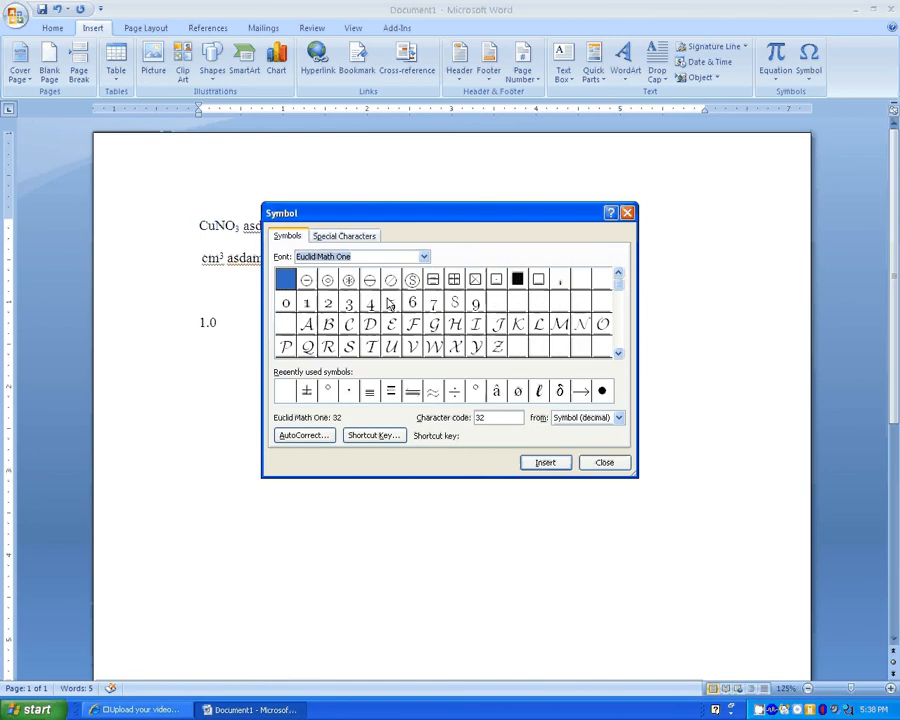
left_click(618, 338)
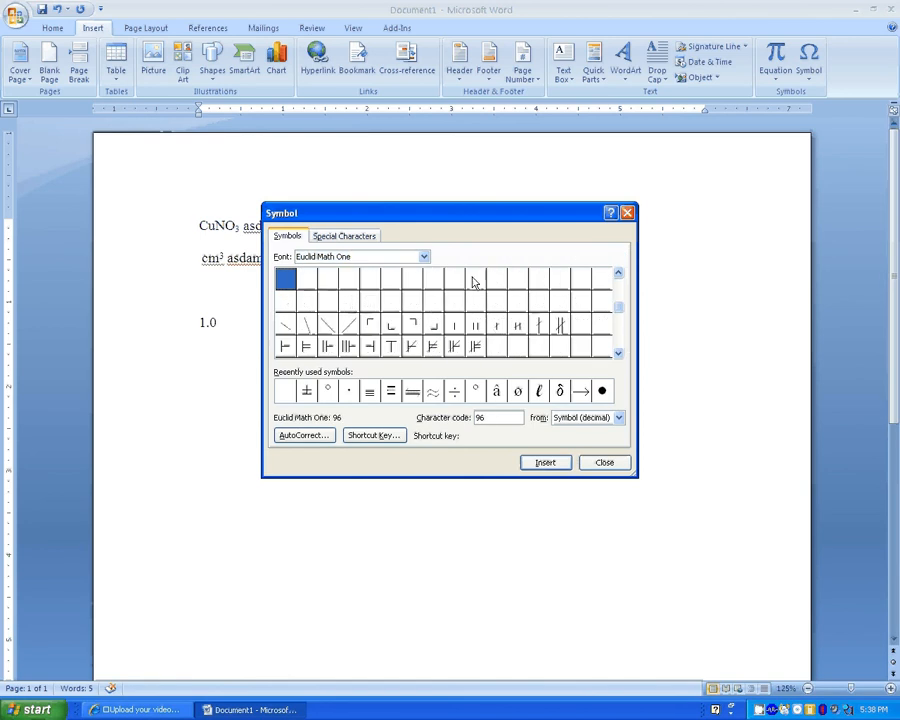
- Switch the symbol font to Euclid Symbol and look through its Greek letters and signs
left_click(423, 257)
left_click(360, 313)
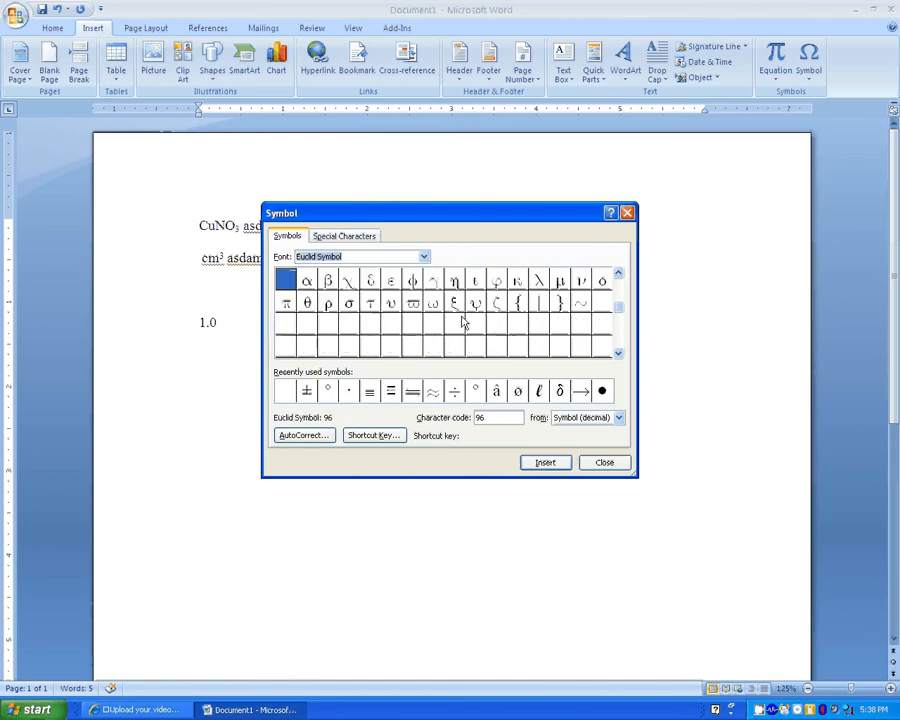
left_click_drag(619, 311, 618, 278)
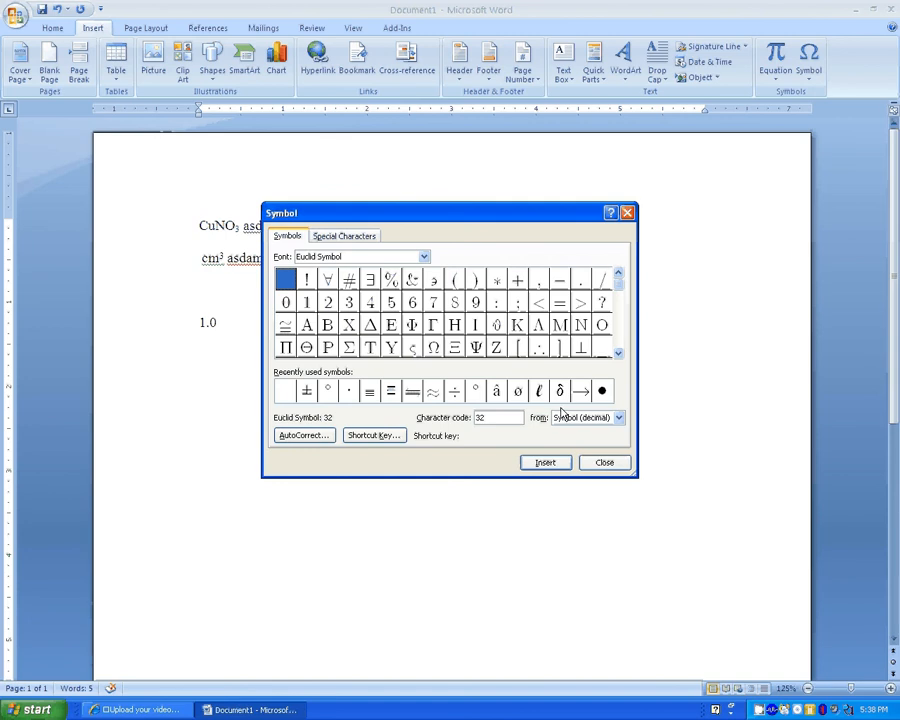
- Insert the degree sign ° and the approximately-equal sign ≈ after 1.0, with the Symbol dialog moved off that line
left_click_drag(496, 218, 670, 171)
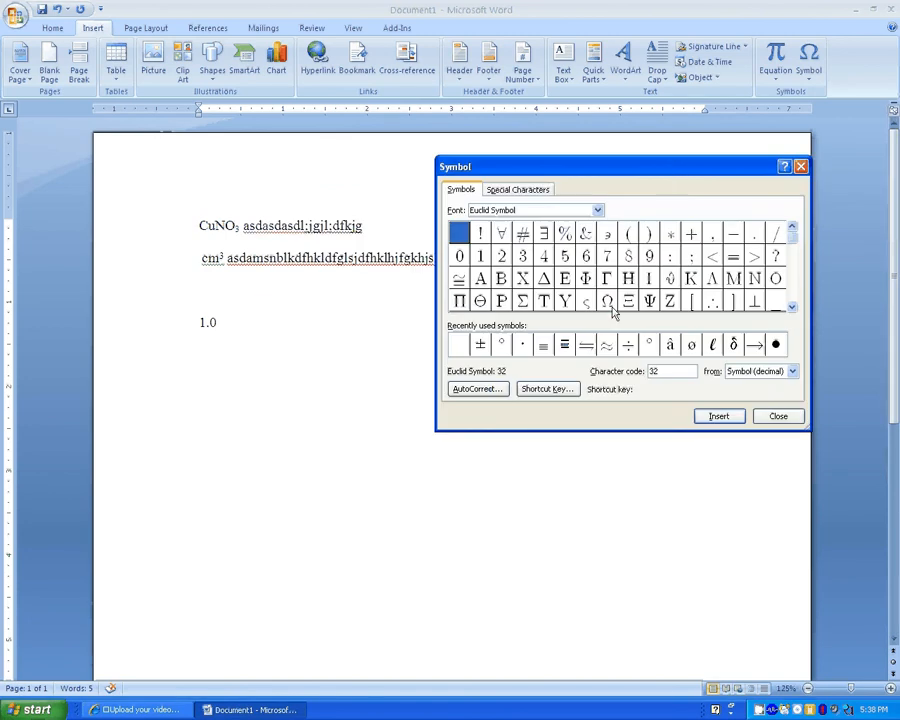
left_click(501, 349)
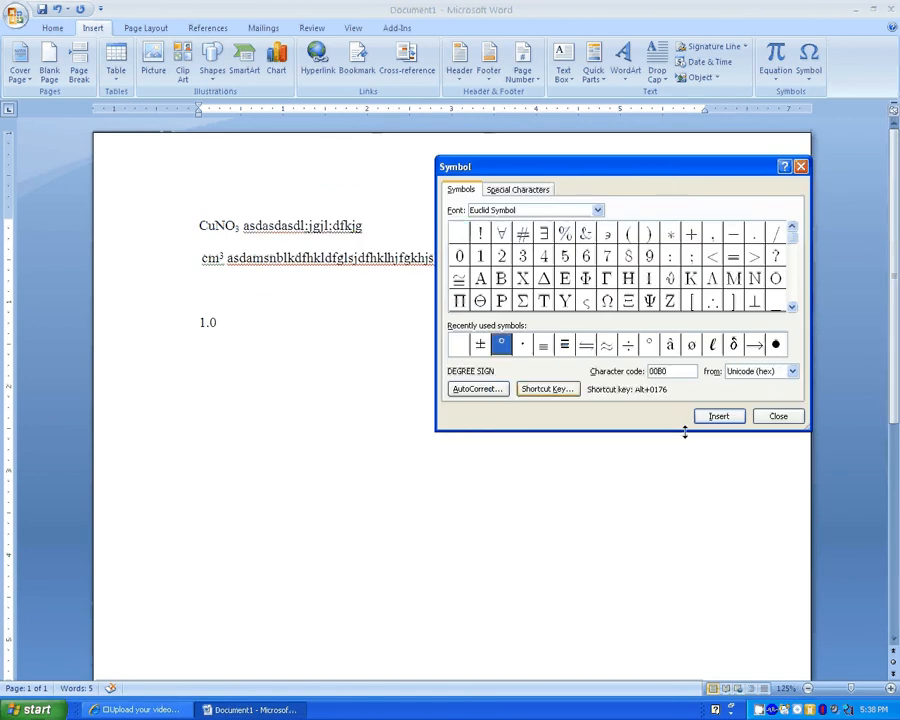
left_click(733, 417)
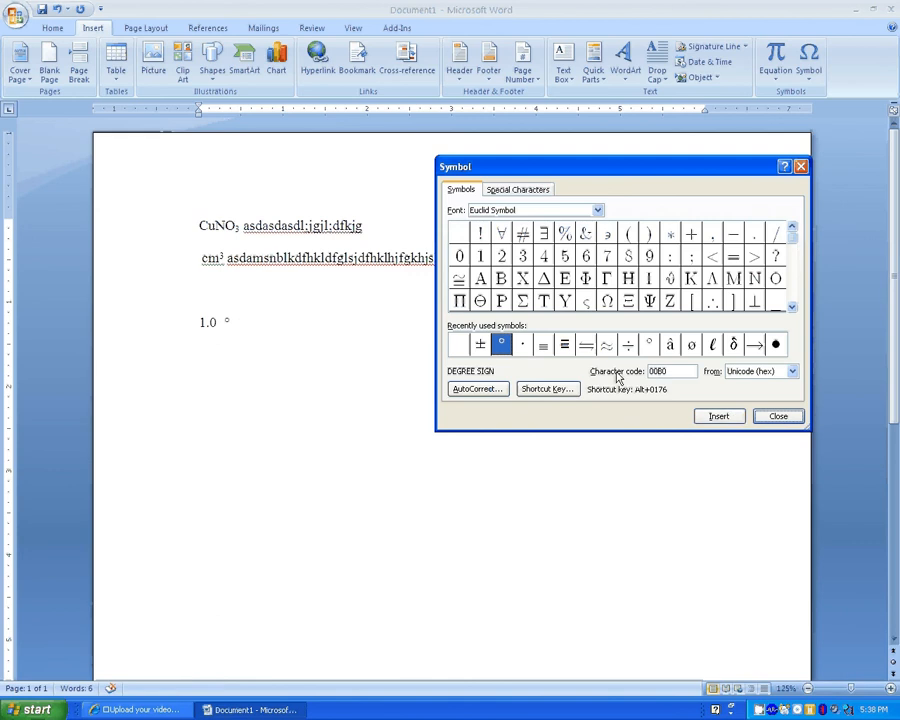
left_click(607, 344)
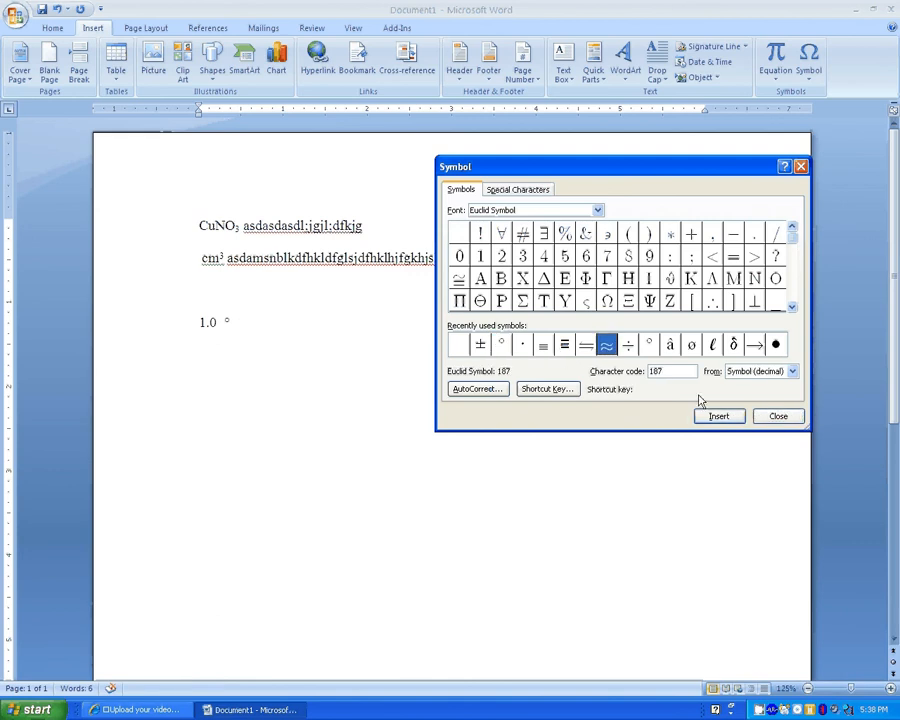
left_click(712, 415)
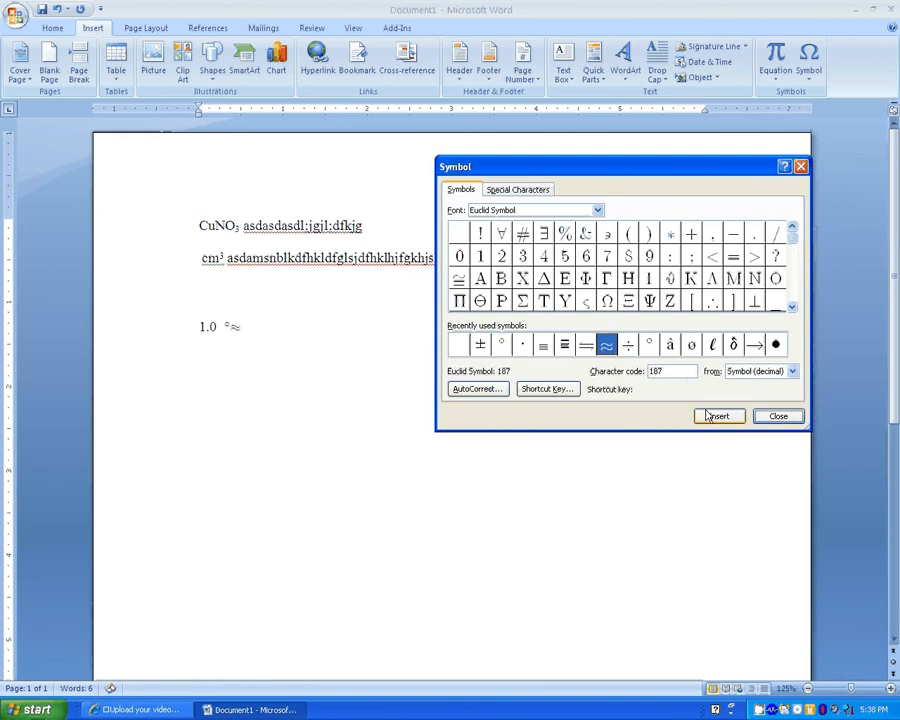
- Insert the recently used division sign ÷, double equilibrium arrow and centred dot after ≈, and close the Symbol dialog
left_click(628, 344)
left_click(710, 416)
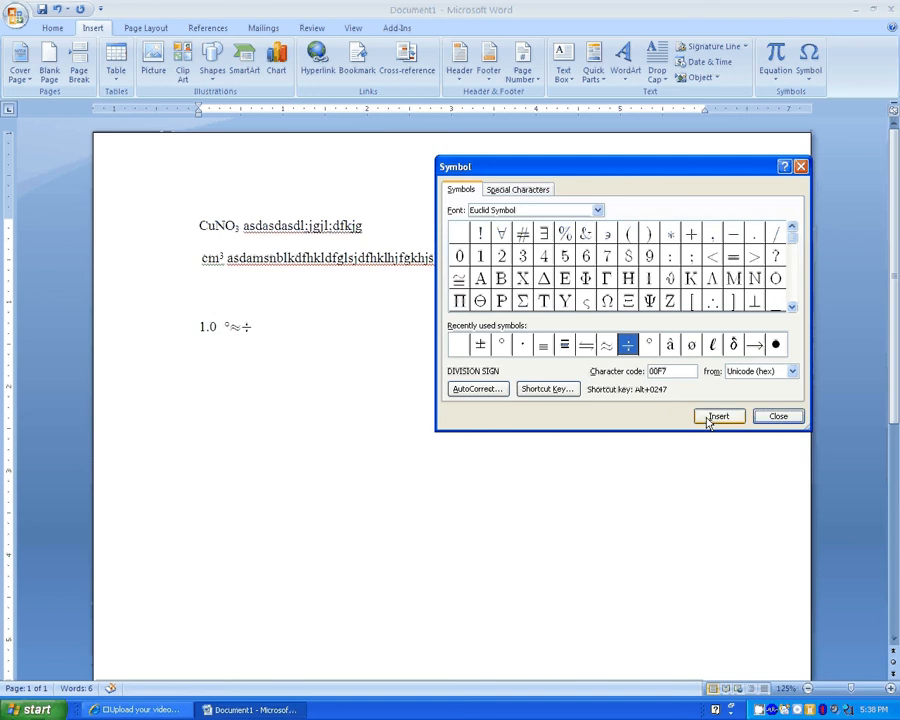
left_click(586, 344)
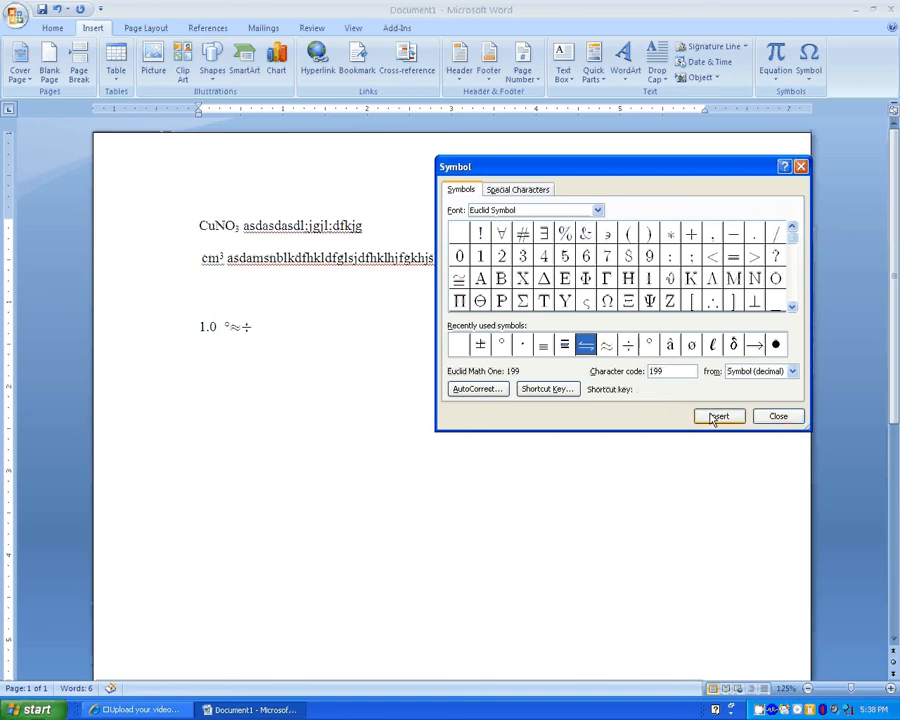
left_click(712, 418)
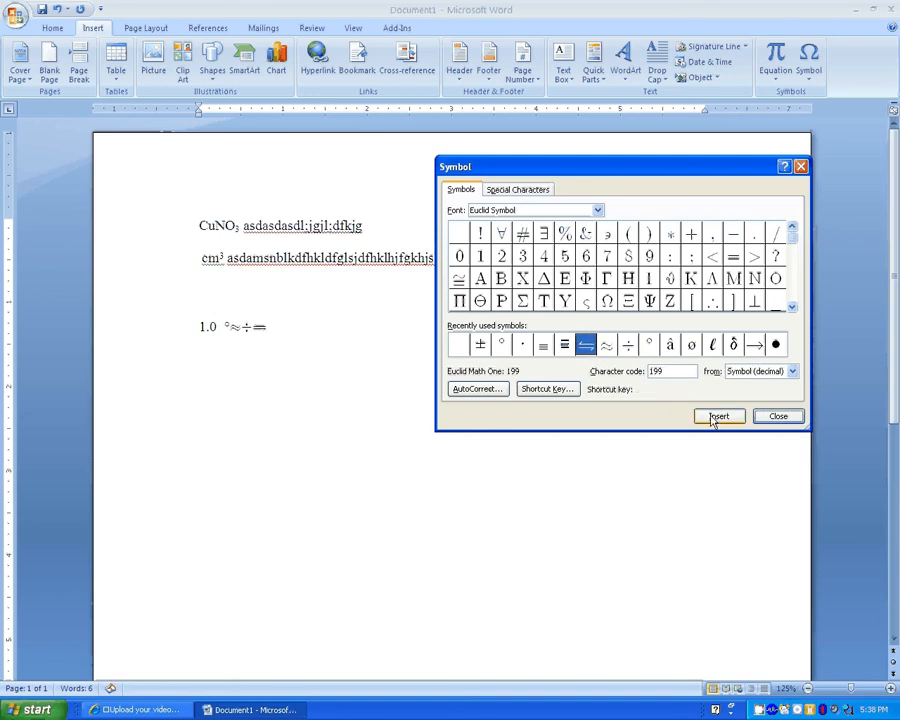
left_click(522, 344)
left_click(710, 416)
left_click(778, 418)
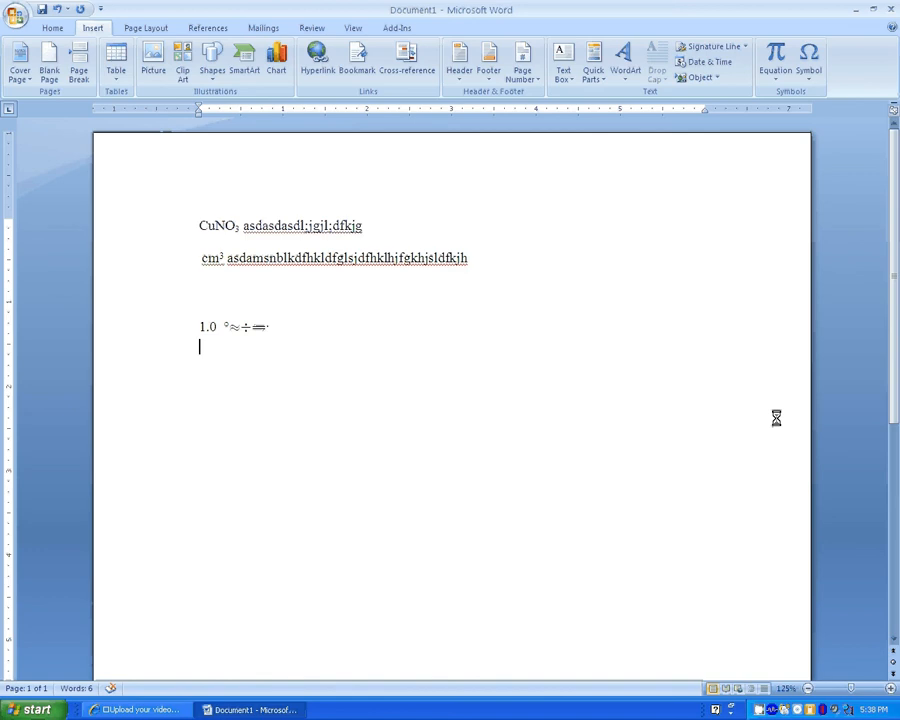
- Write m/s on a new line below the row of symbols
type("m/s")
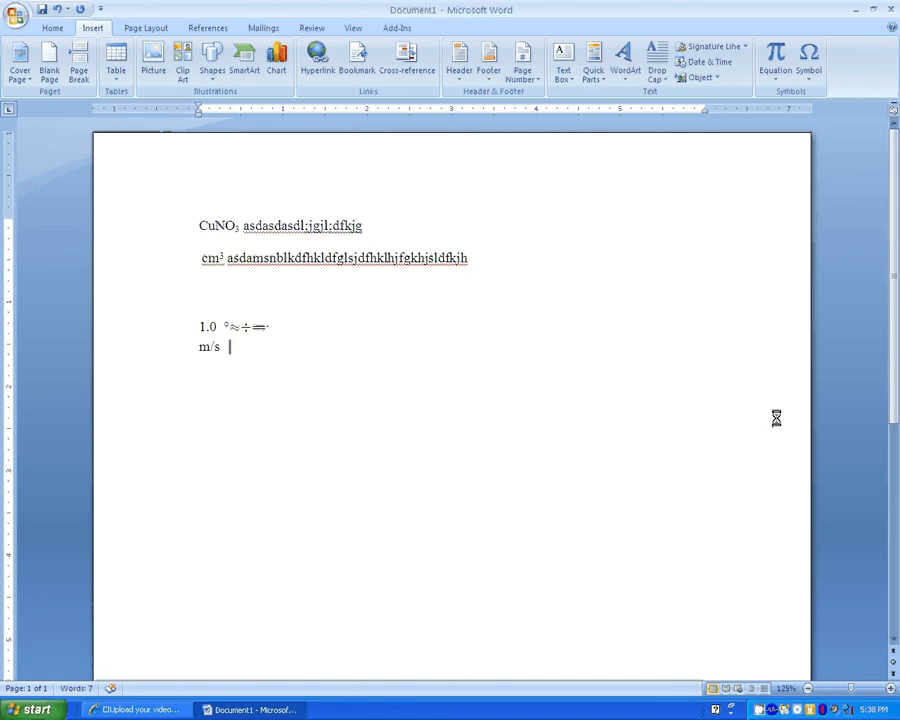
- Write the unit m · s⁻¹ after m/s, using the recently used centred dot and a superscript -1
type("  m")
left_click(809, 62)
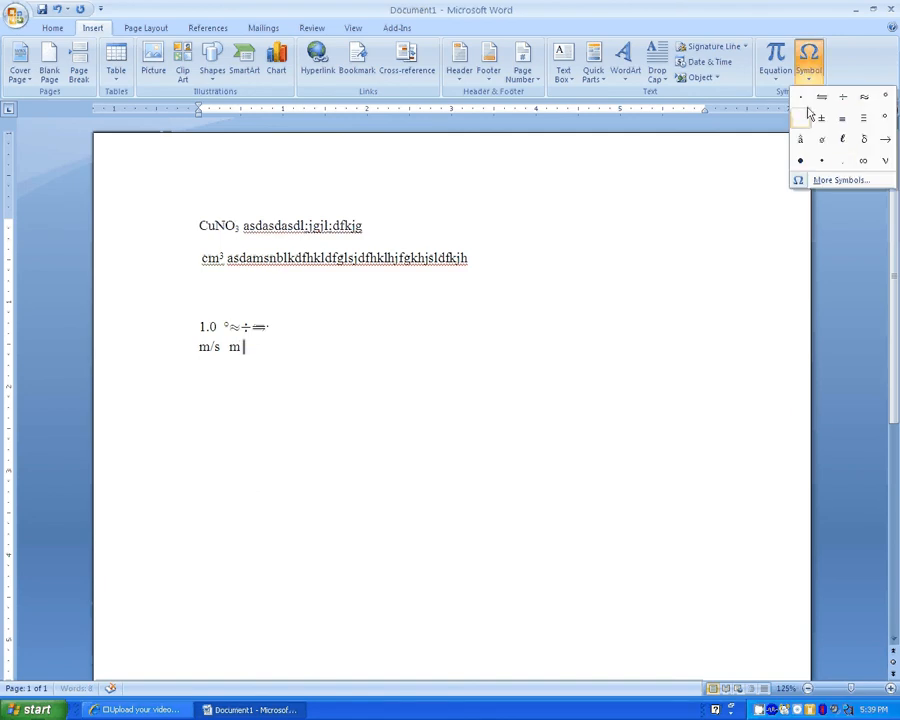
left_click(805, 103)
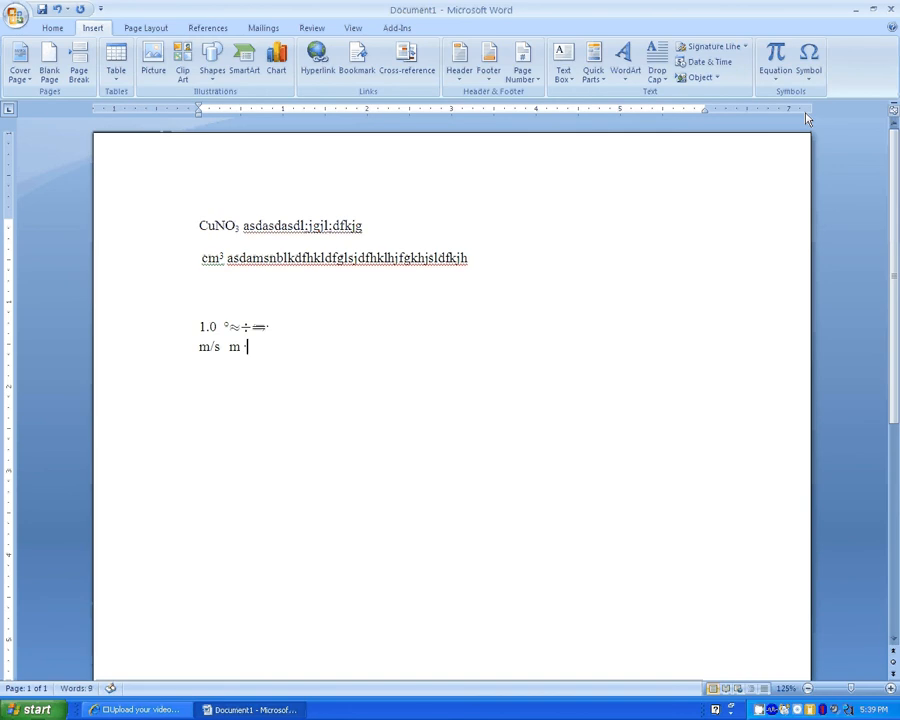
type("s")
key("ctrl+shift+equal")
type("-1")
- Space m · s⁻¹ well apart from m/s on the same line and start a new line below them
key("Left")
key("Left")
key("Left")
key("Left")
key("Left")
key("Left")
key("Left")
left_click(366, 354)
key("Return")
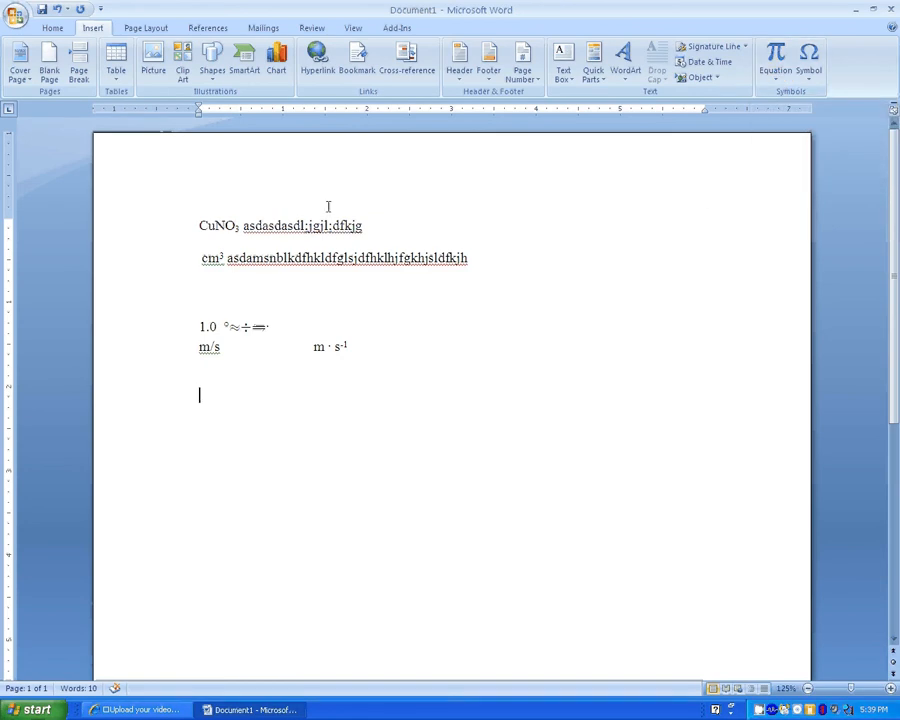
- Insert a Microsoft Equation 3.0 object below the unit line and write Density = in it
left_click(708, 79)
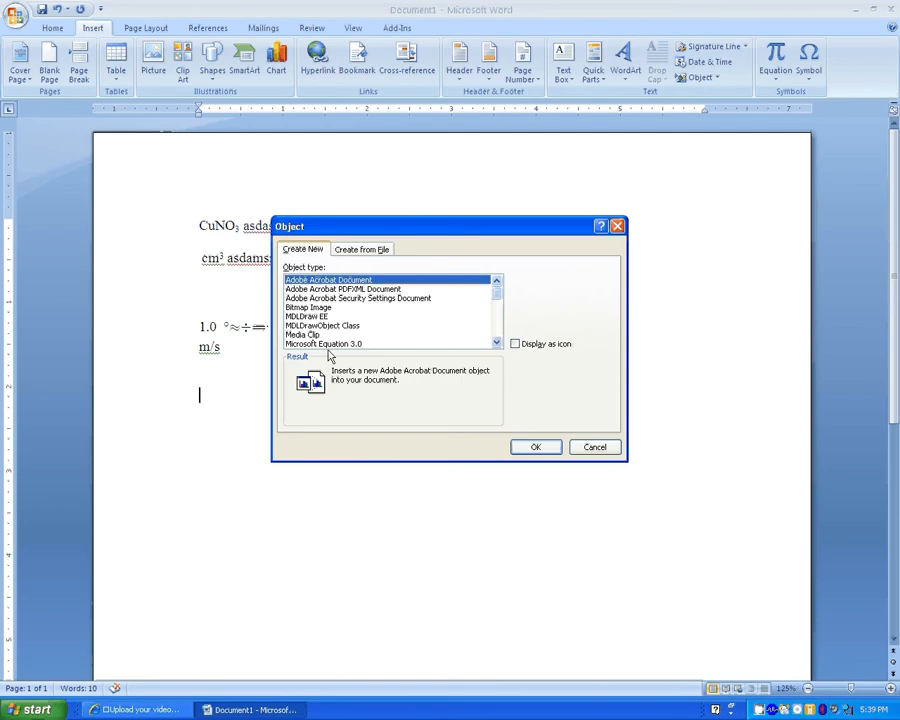
left_click(330, 344)
left_click(540, 449)
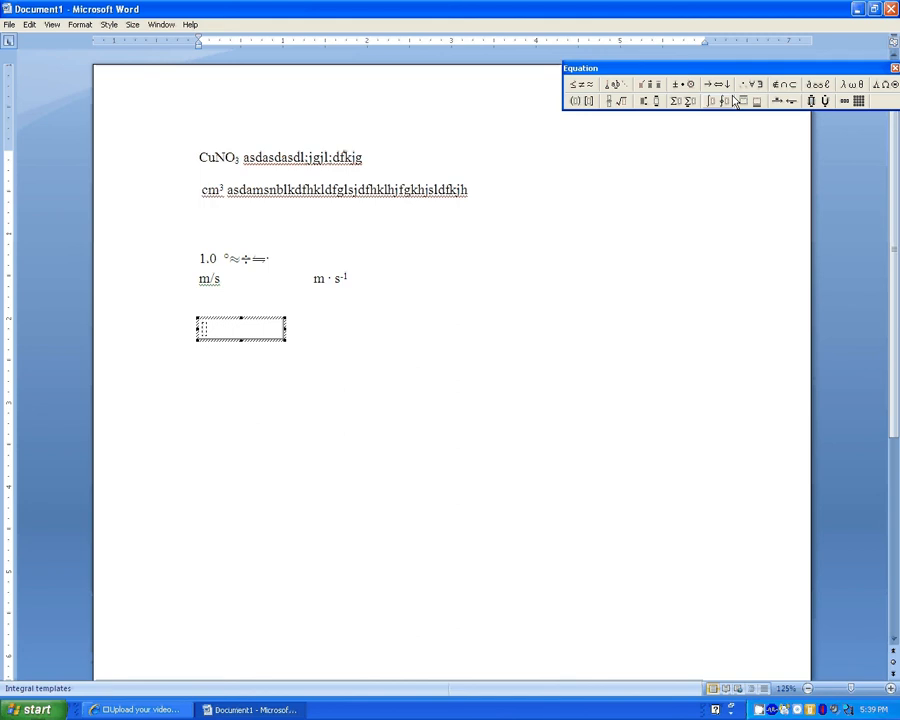
type("Delsity")
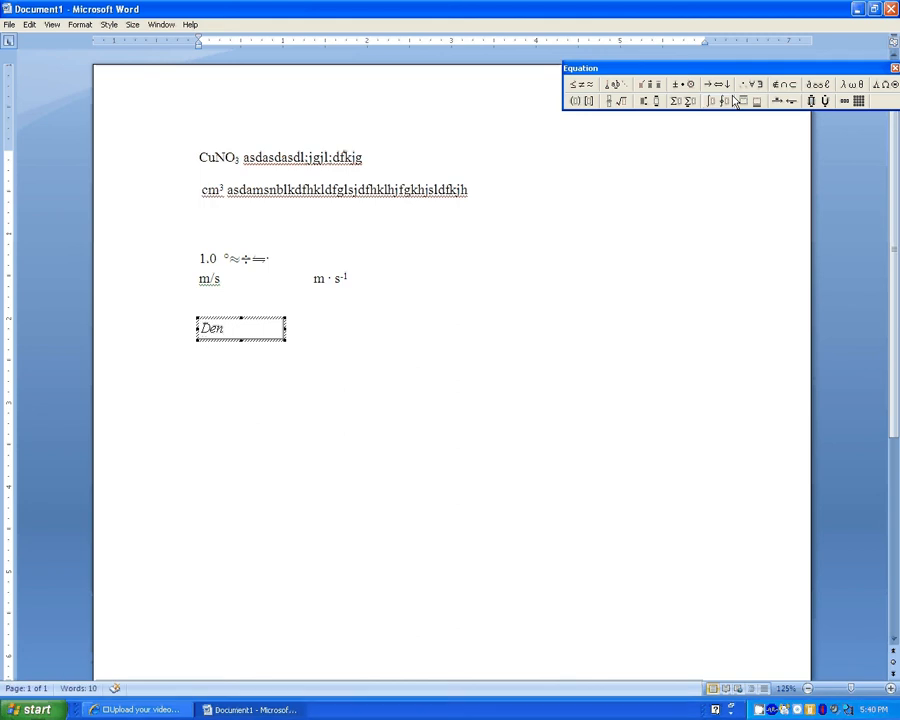
type("=")
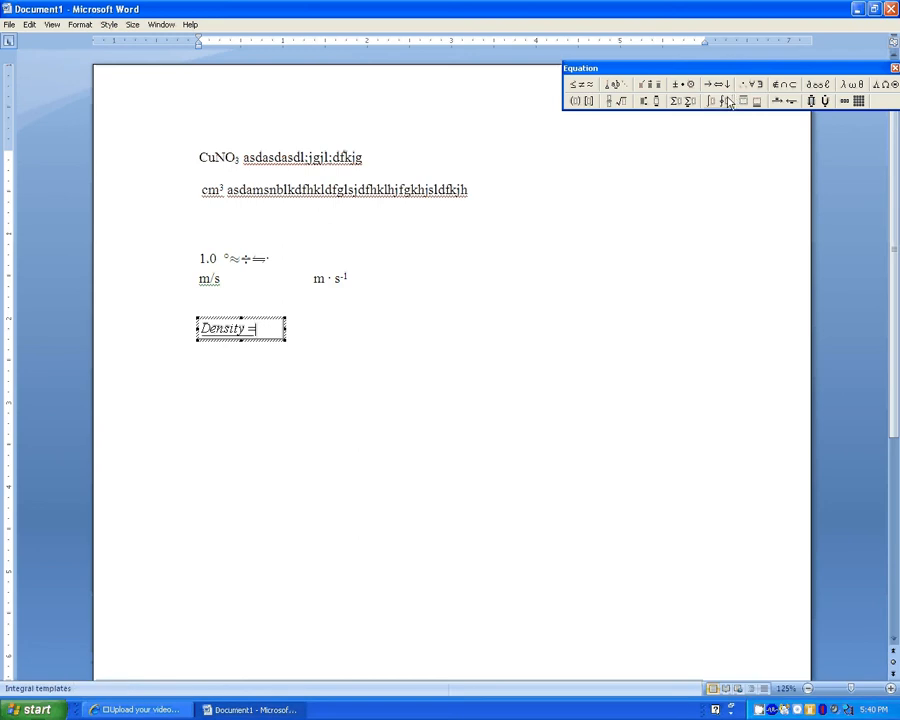
- Add a full-size vertical fraction of Mass over Volume after Density = and leave the equation
left_click(623, 103)
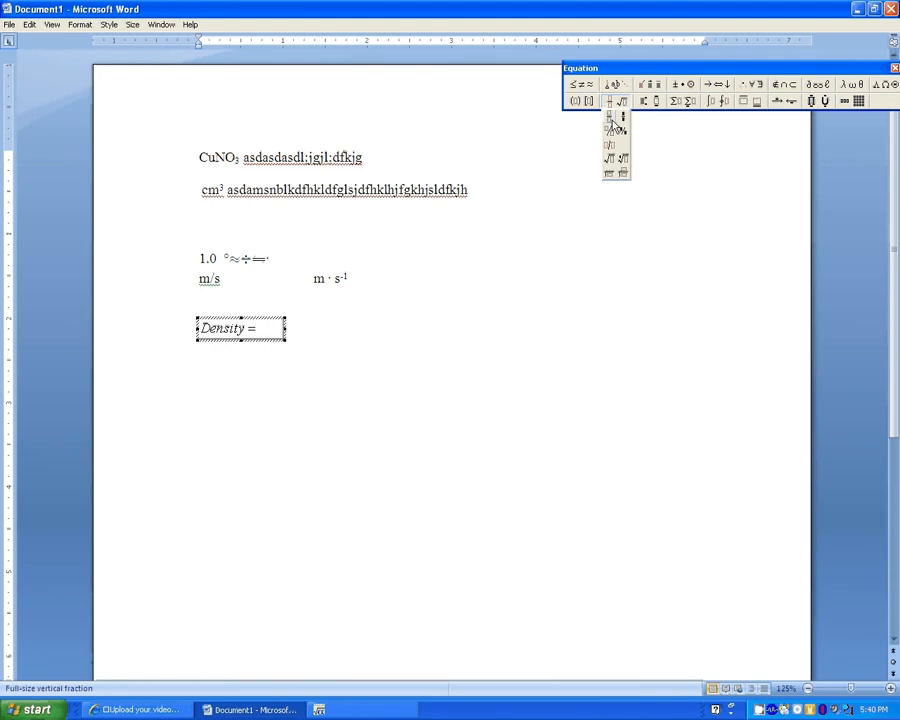
left_click(610, 118)
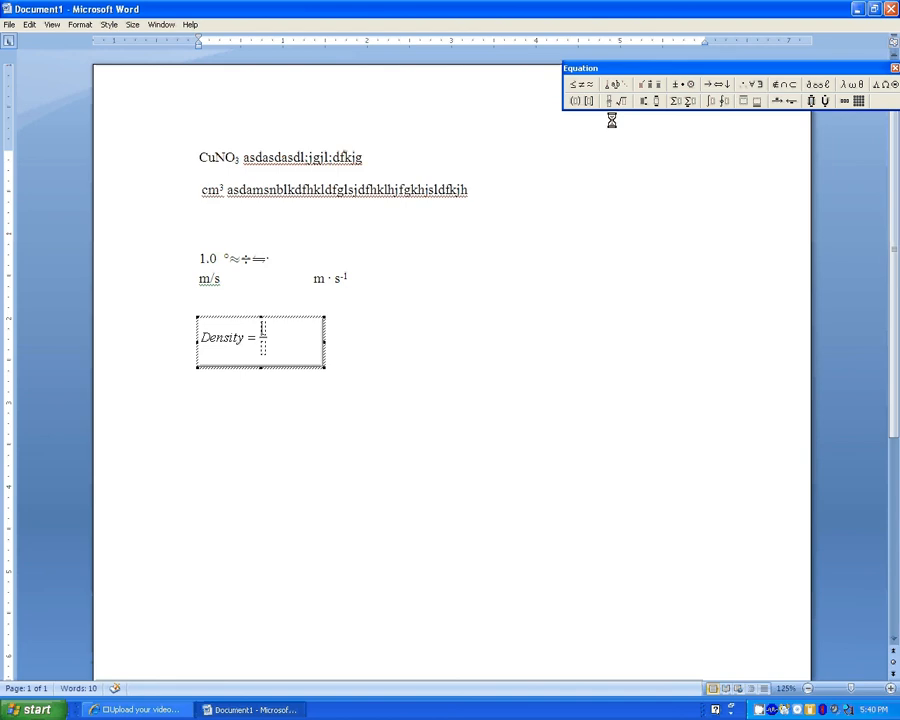
type("Mass")
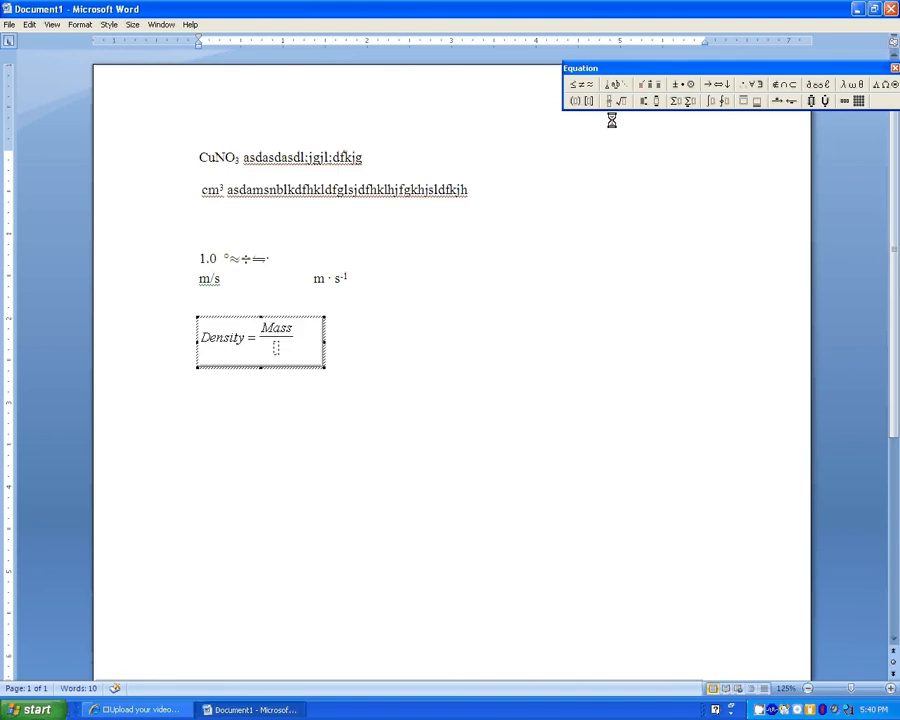
left_click(296, 357)
type("Volume")
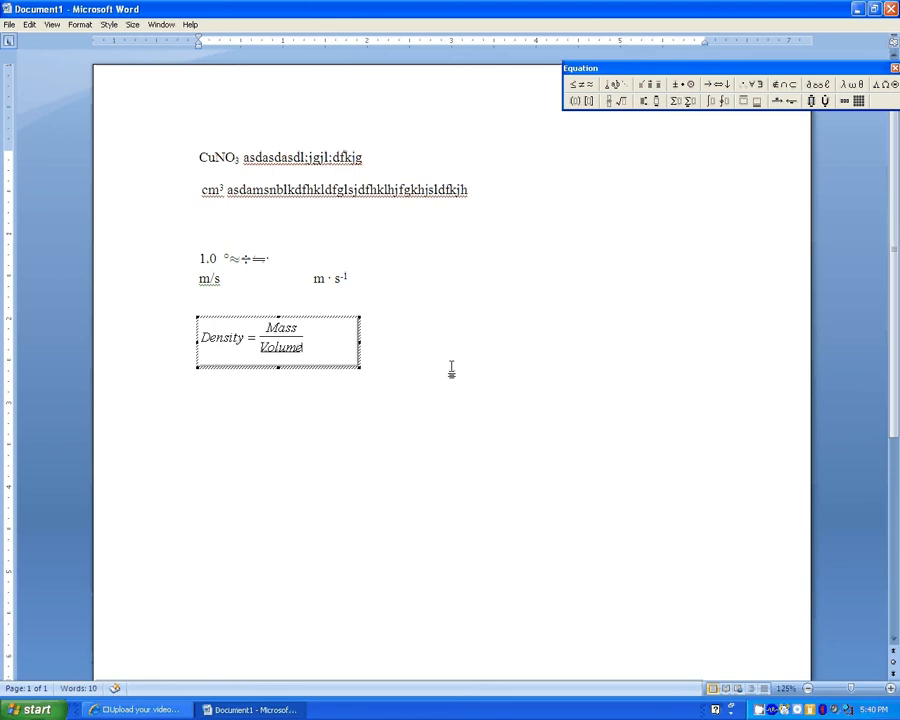
left_click(490, 370)
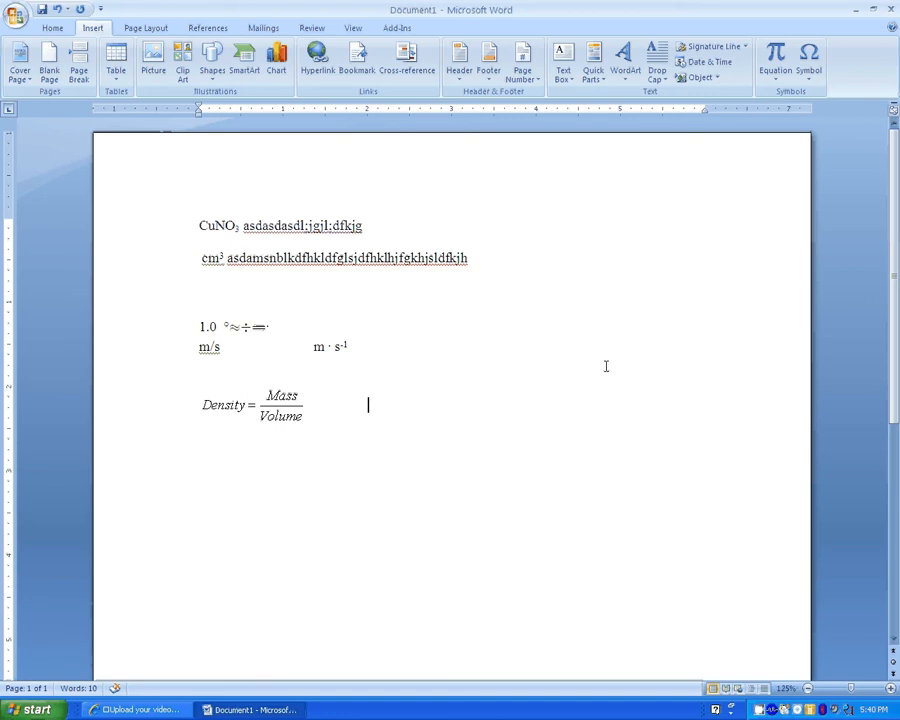
- Insert a second Microsoft Equation 3.0 object on the same line, beside the density equation
left_click(716, 80)
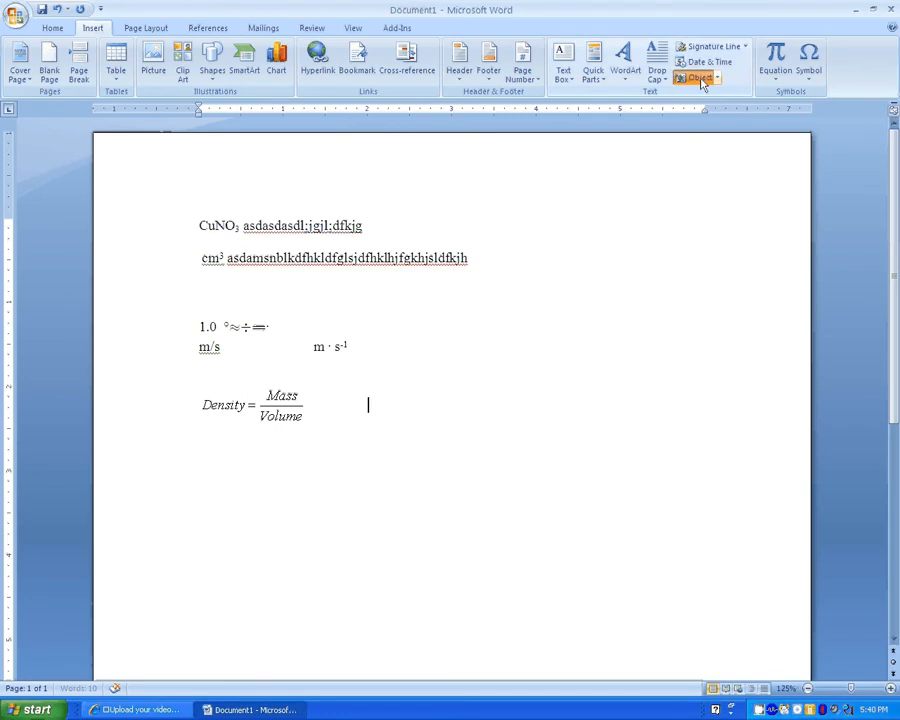
left_click(344, 344)
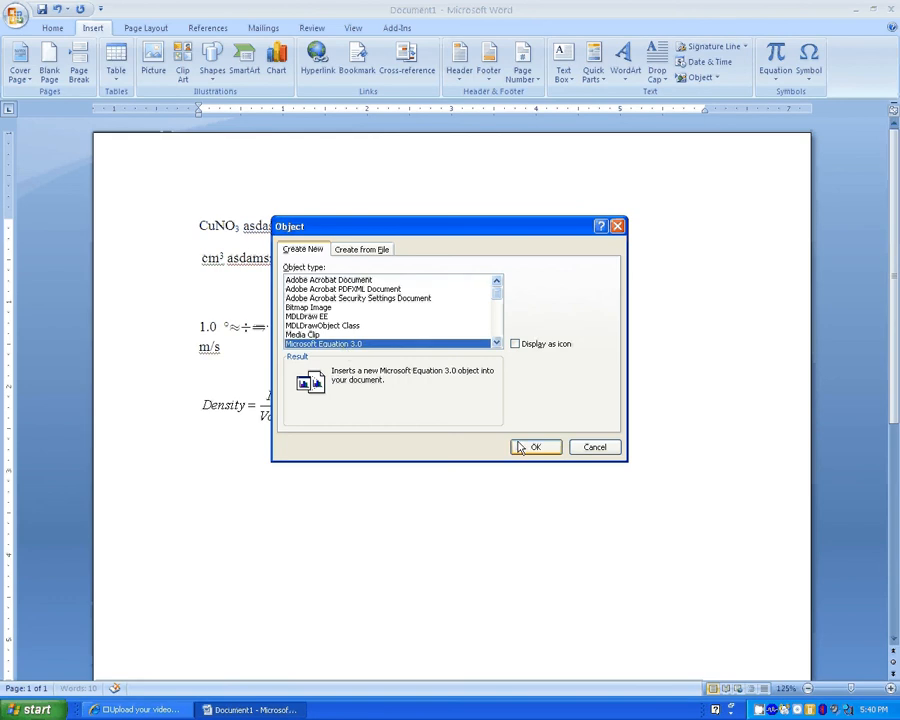
left_click(531, 449)
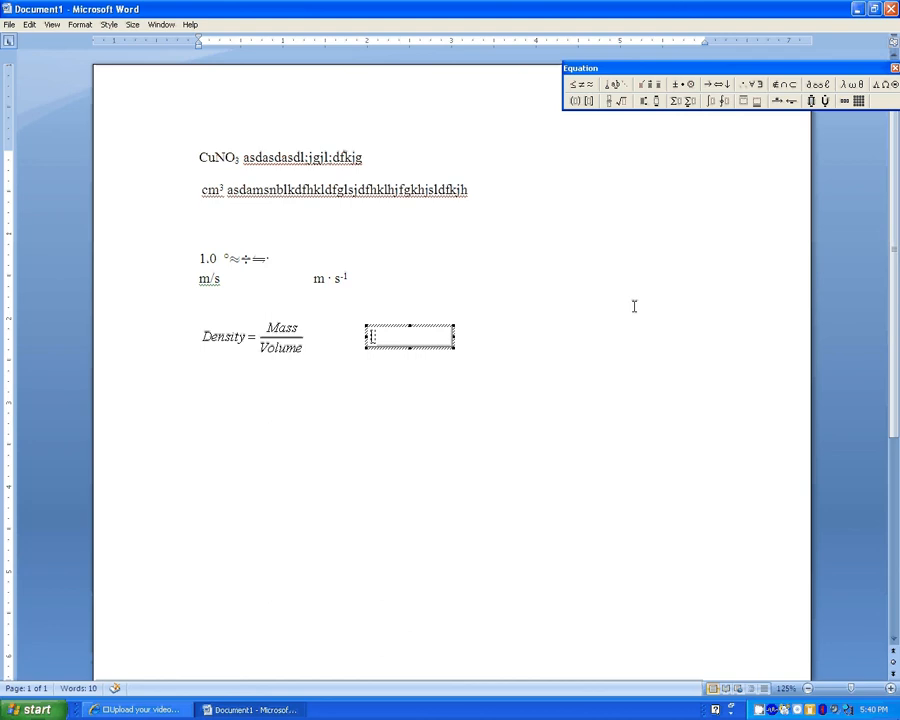
type("Mass")
key("BackSpace")
key("BackSpace")
key("BackSpace")
key("BackSpace")
- Switch the equation's style to Text and write Mass in it, removing the extra trial characters
left_click(106, 25)
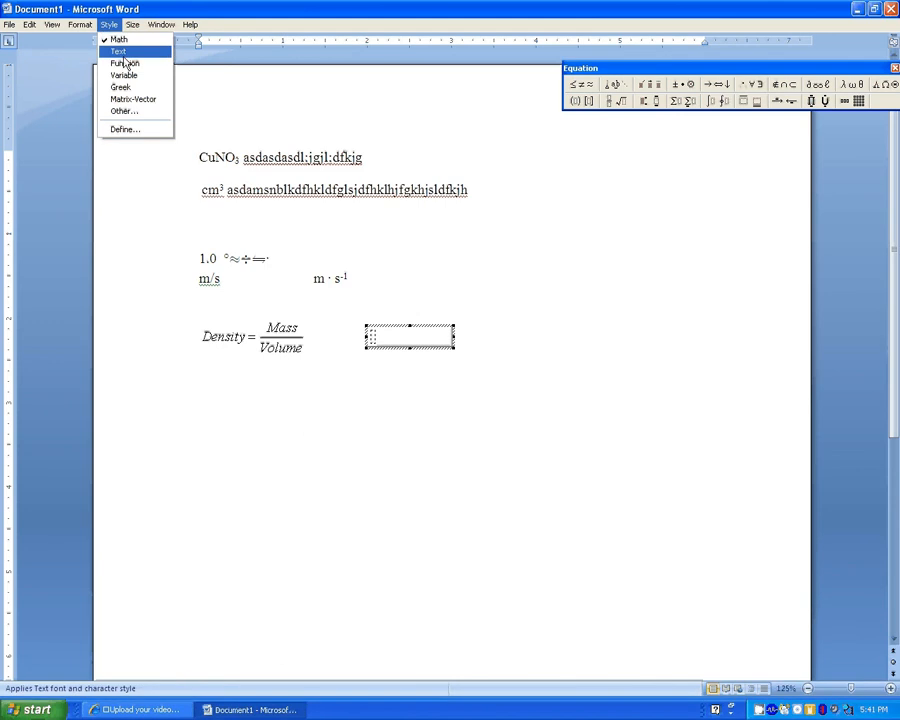
left_click(118, 51)
type("Mass asdljl")
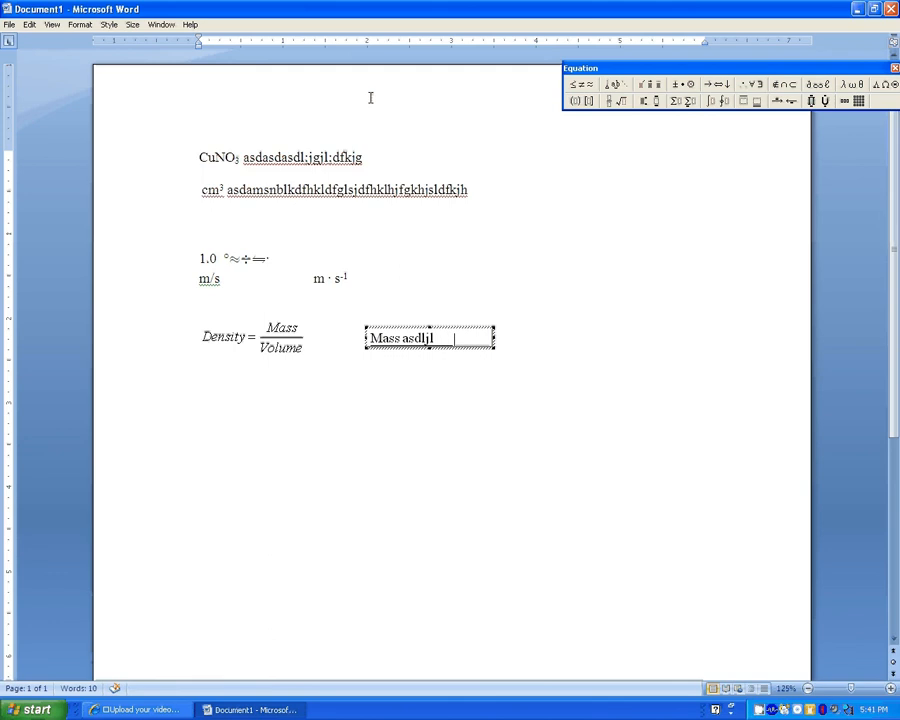
key("BackSpace")
key("BackSpace")
key("BackSpace")
key("BackSpace")
key("BackSpace")
key("BackSpace")
key("BackSpace")
key("BackSpace")
key("BackSpace")
key("BackSpace")
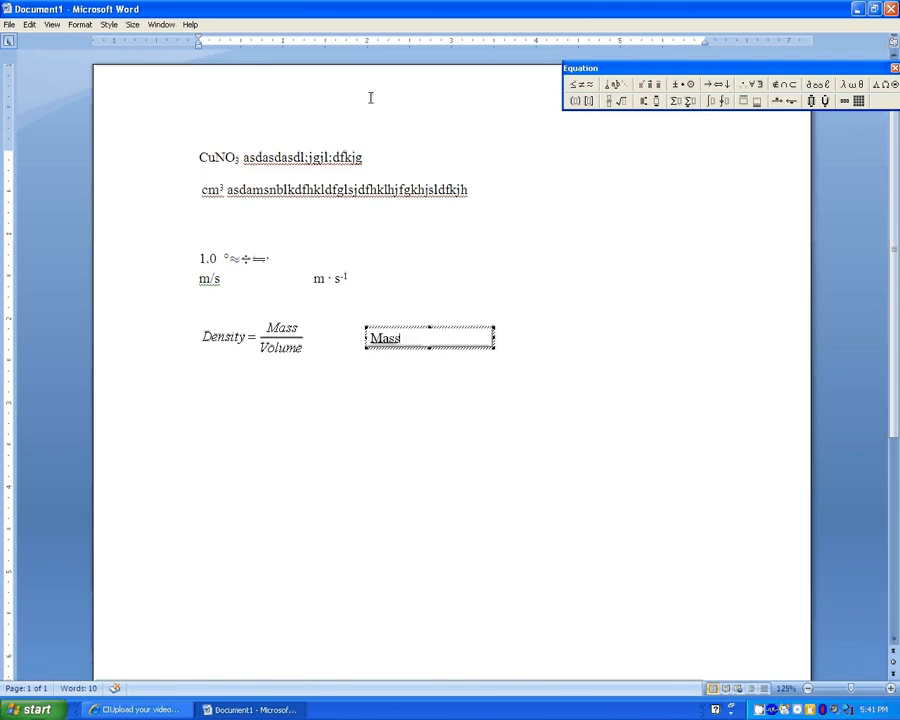
- Insert a multiplication sign × after Mass in the second equation, keeping the Text style
left_click(119, 25)
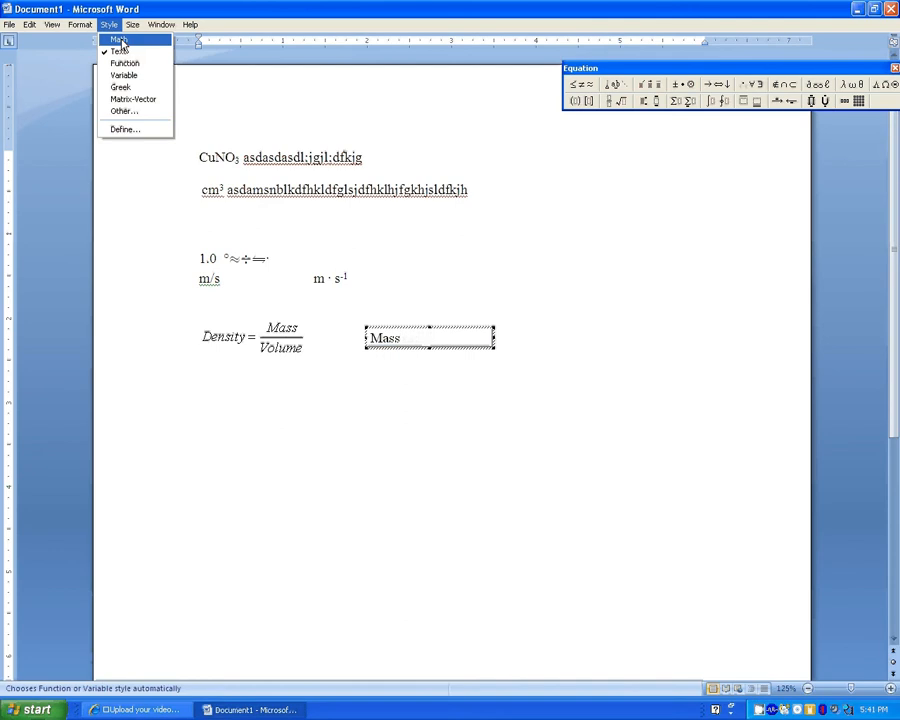
mouse_move(161, 24)
left_click(414, 342)
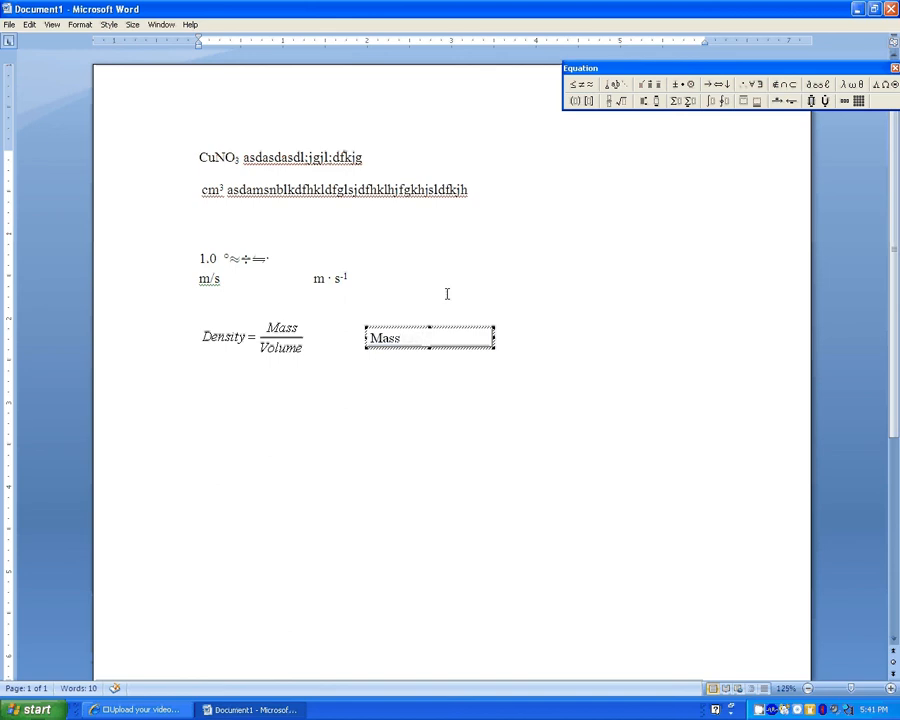
left_click(683, 85)
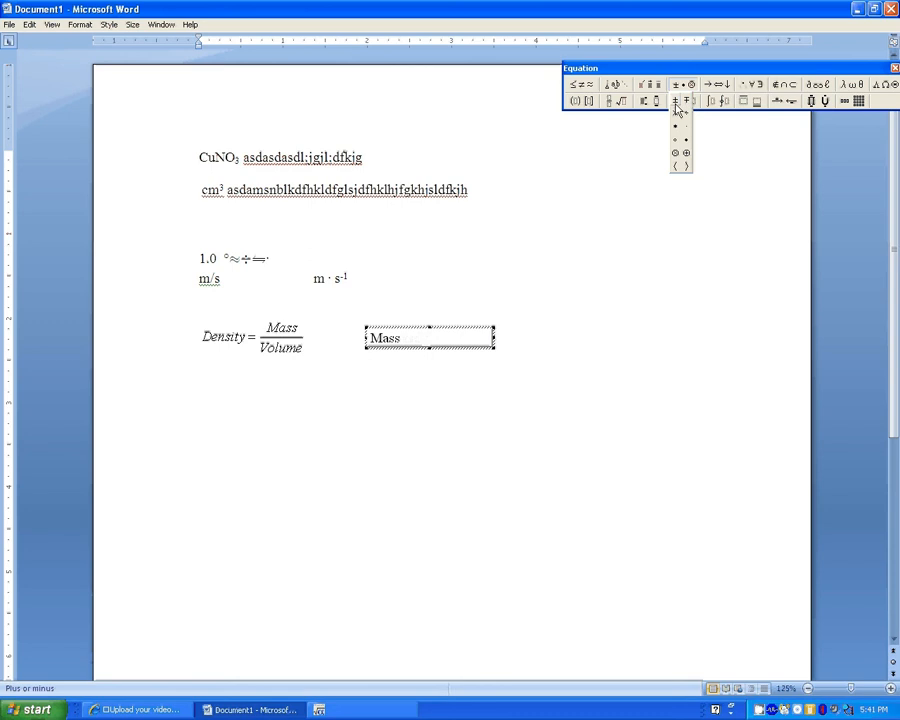
left_click(677, 121)
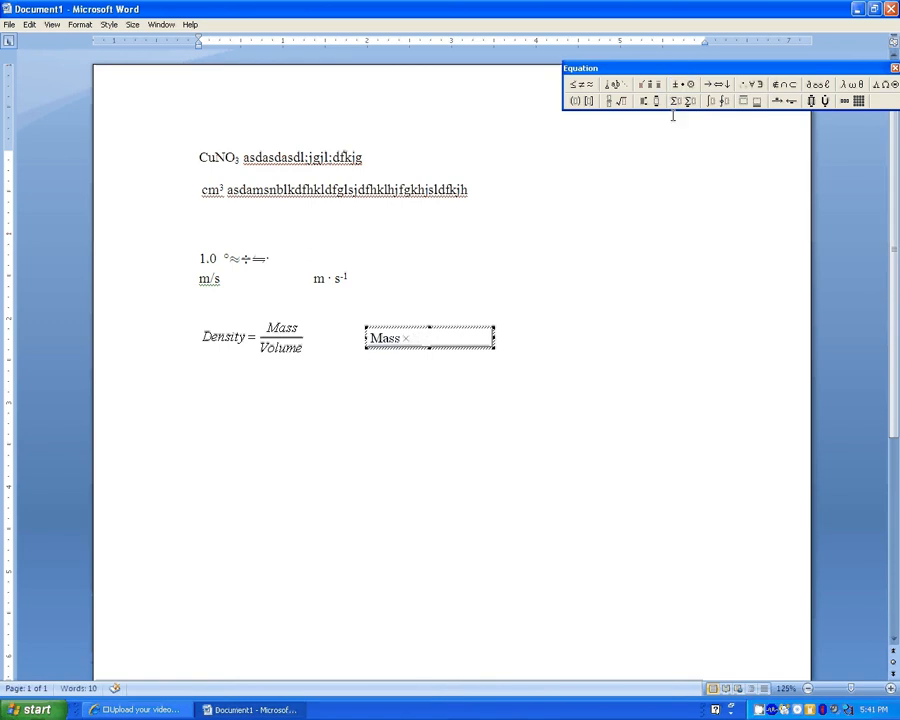
- Add a full-size vertical fraction after the × sign and enter Temperature as its numerator
left_click(618, 104)
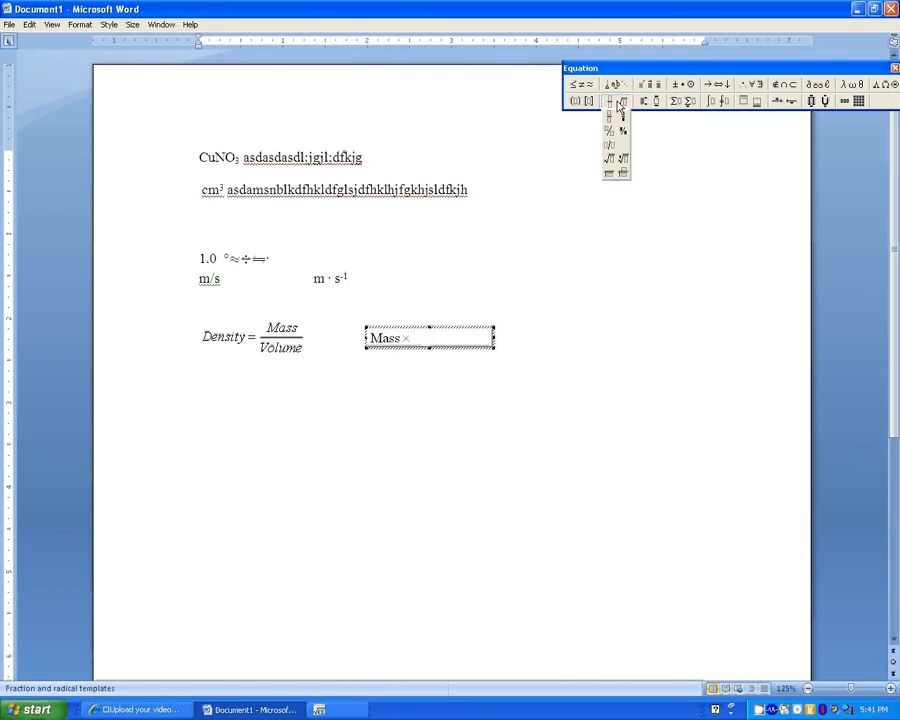
left_click(609, 119)
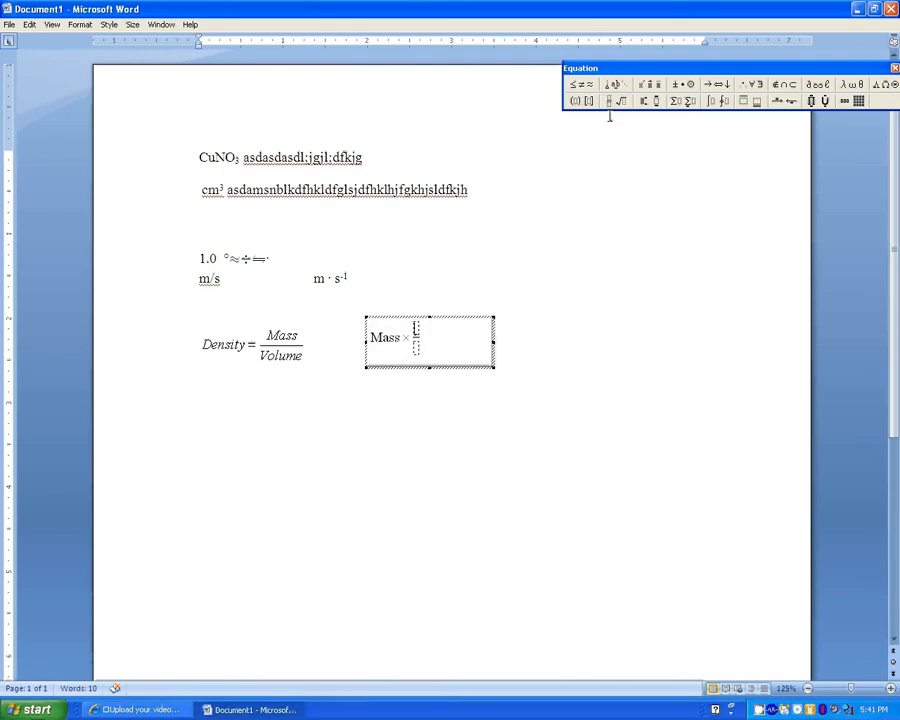
type("Temperature")
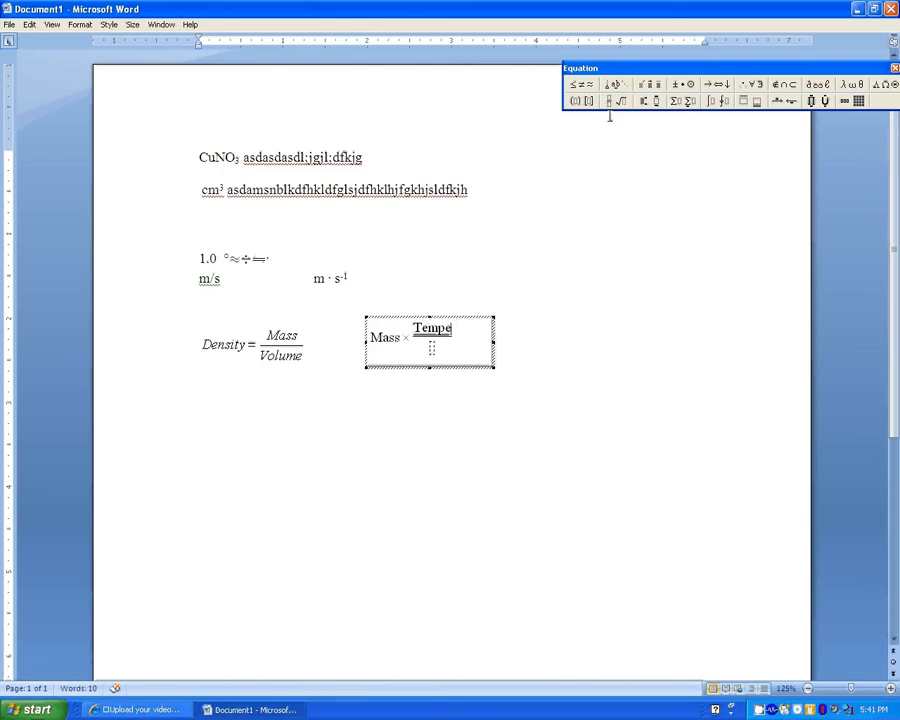
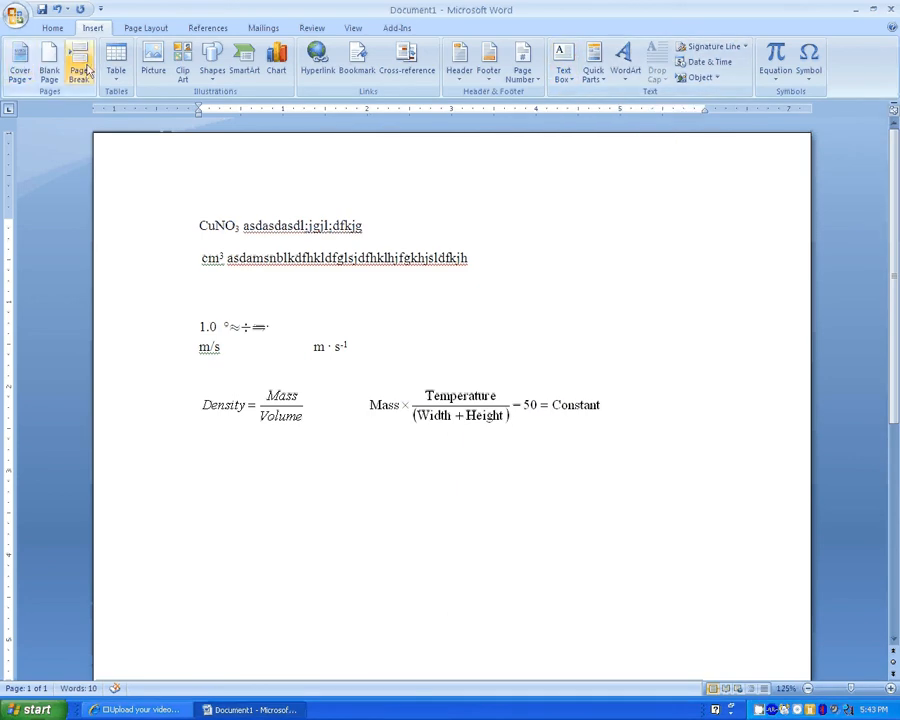
- Insert a table of four columns and two rows below the equations, with its first row centred and bold
left_click(116, 62)
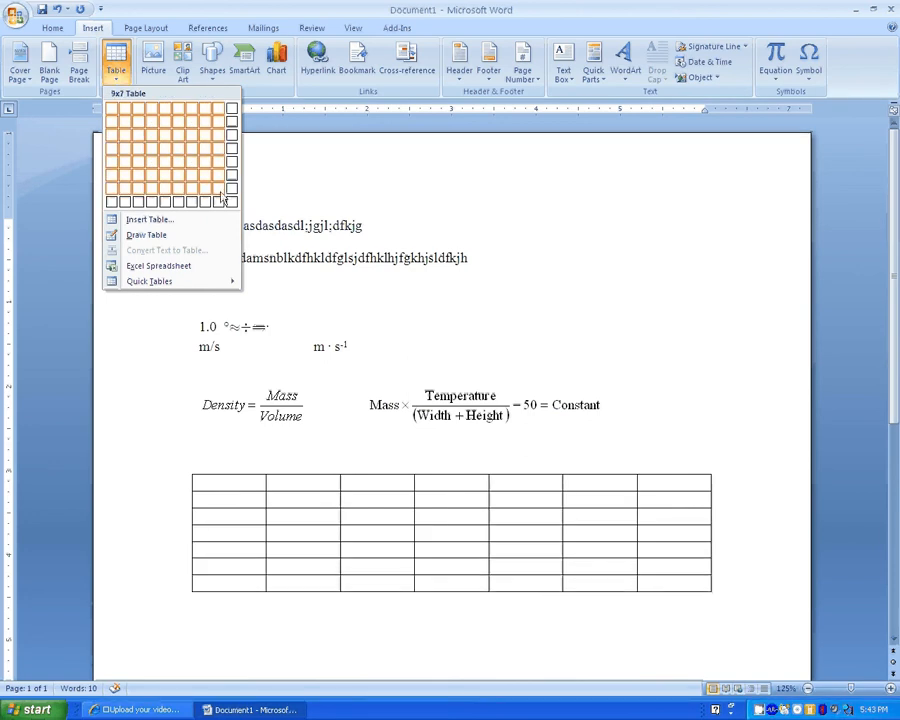
left_click(151, 128)
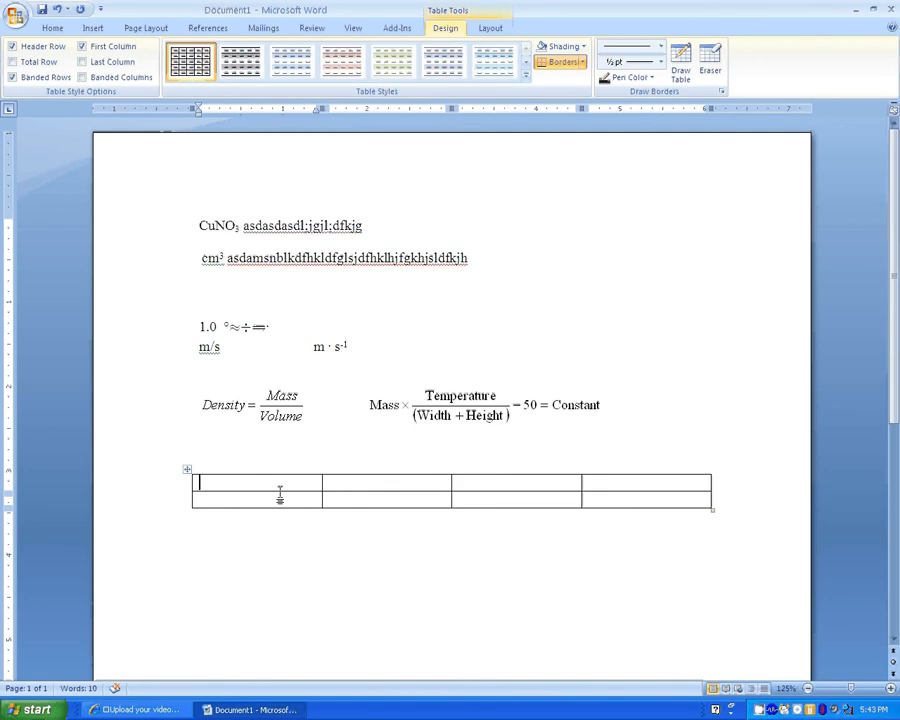
left_click(57, 32)
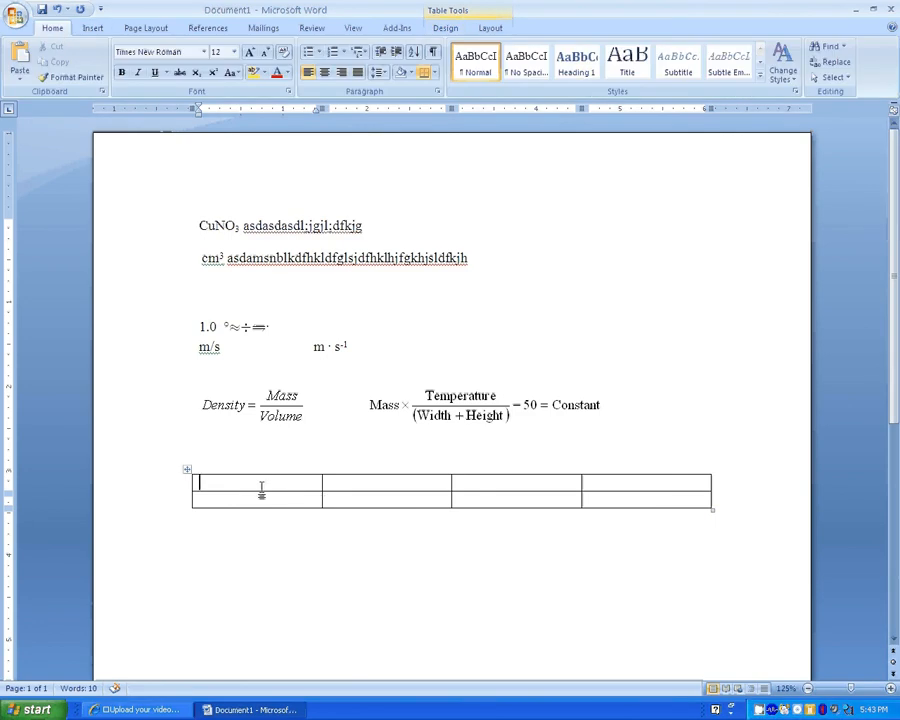
left_click_drag(260, 482, 602, 489)
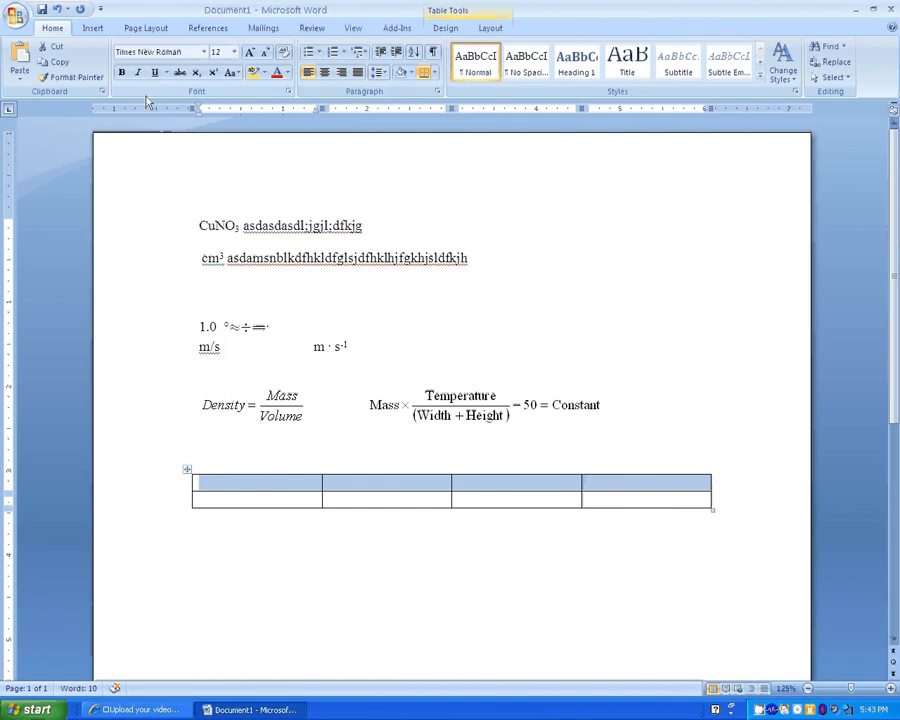
left_click(325, 73)
left_click(122, 73)
- Fill the table's header cells with Skdfjhks, #2, 34 and asd
left_click(265, 488)
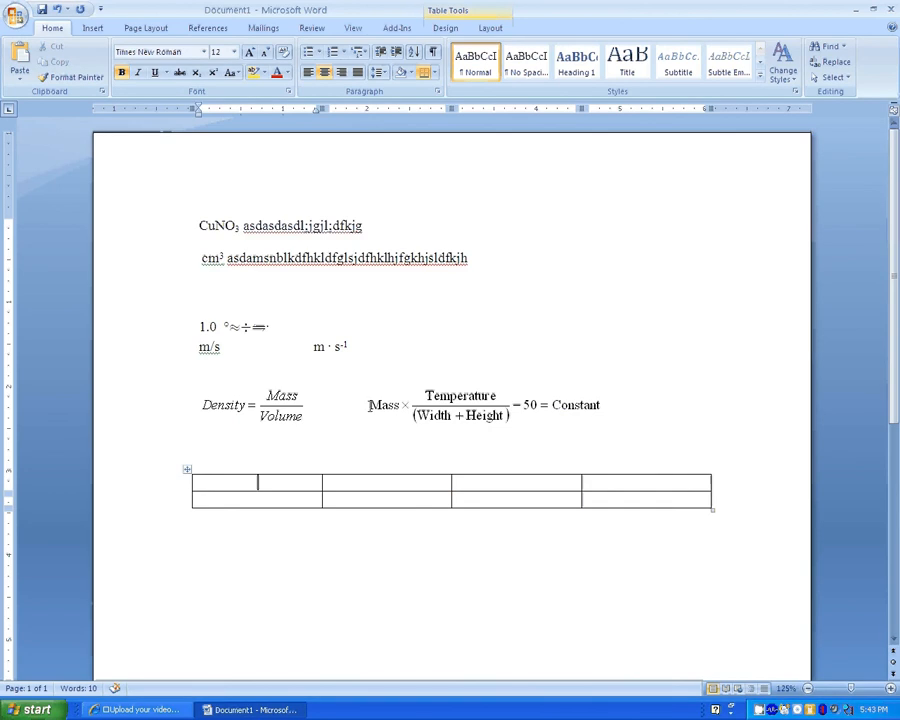
type("skdfjhks")
key("Tab")
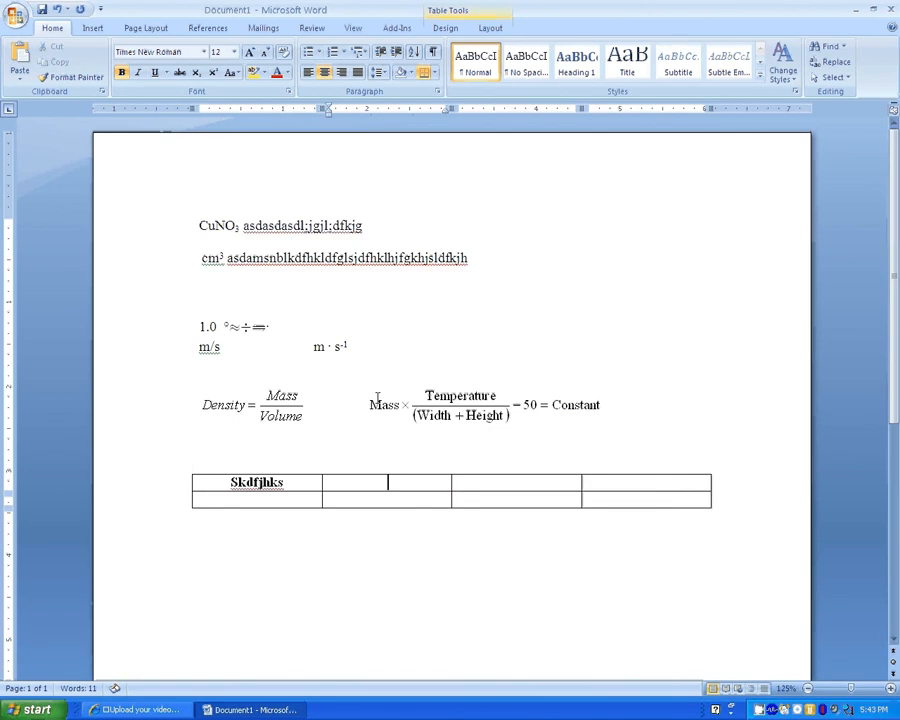
type("#2")
key("Tab")
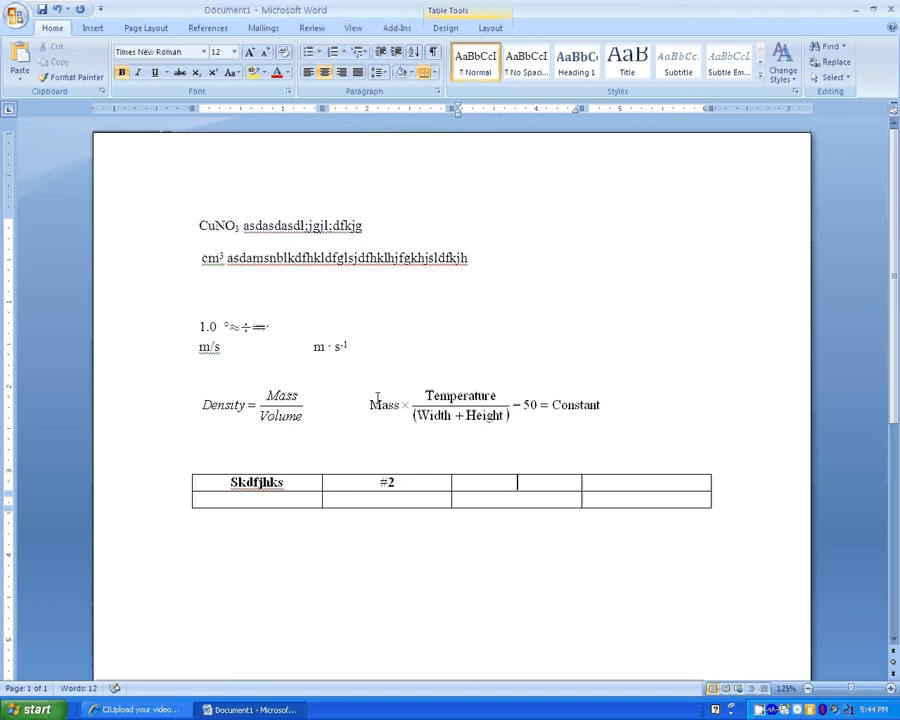
type("34")
key("Tab")
type("asd")
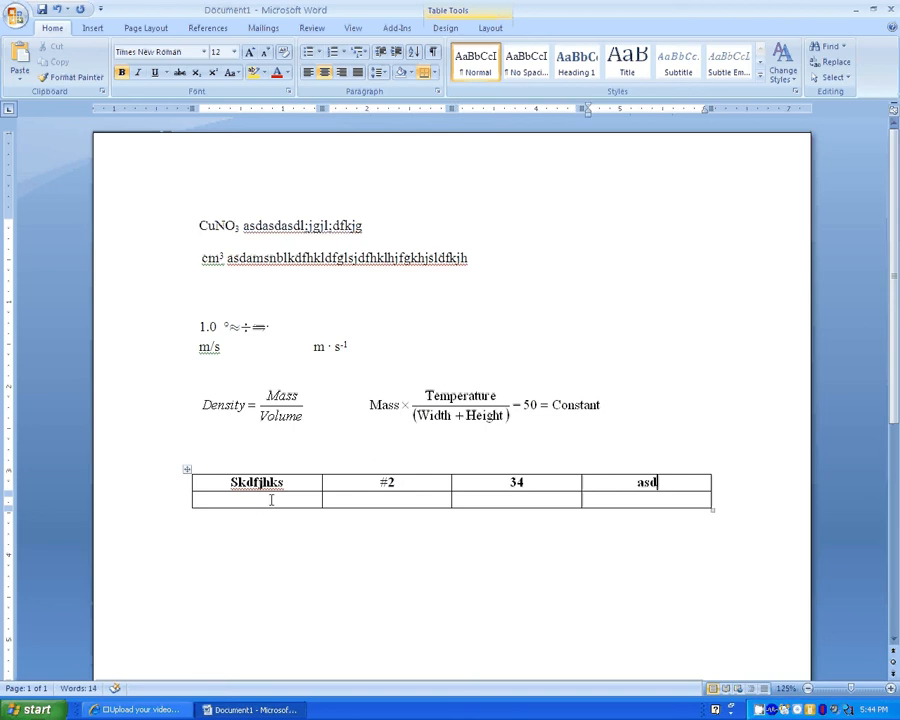
- Right-align all four cells of the table's second row
key("Tab")
left_click_drag(271, 500, 578, 507)
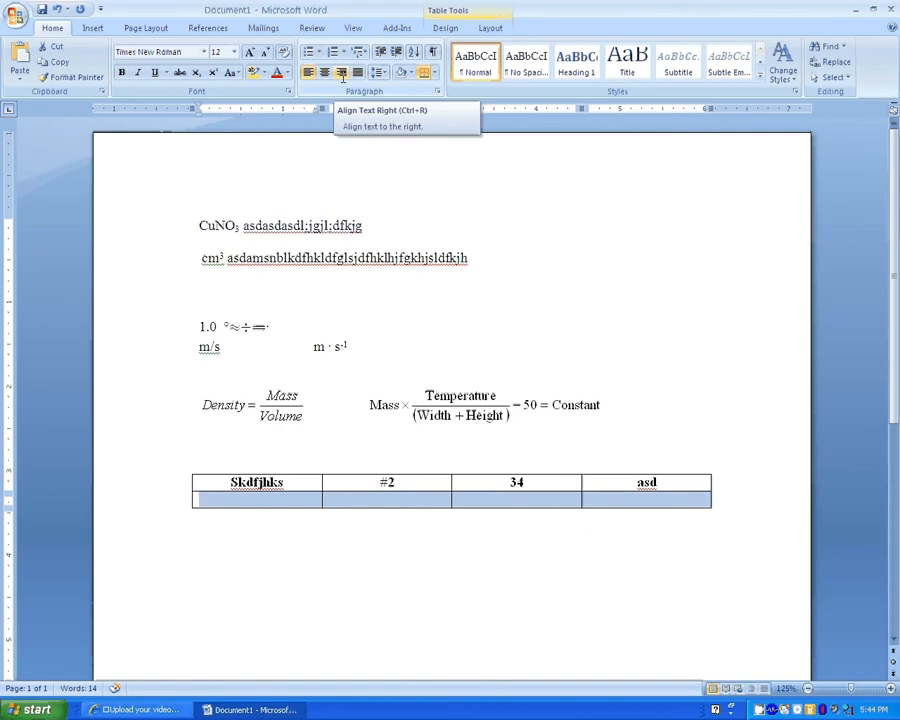
left_click(341, 78)
left_click(312, 500)
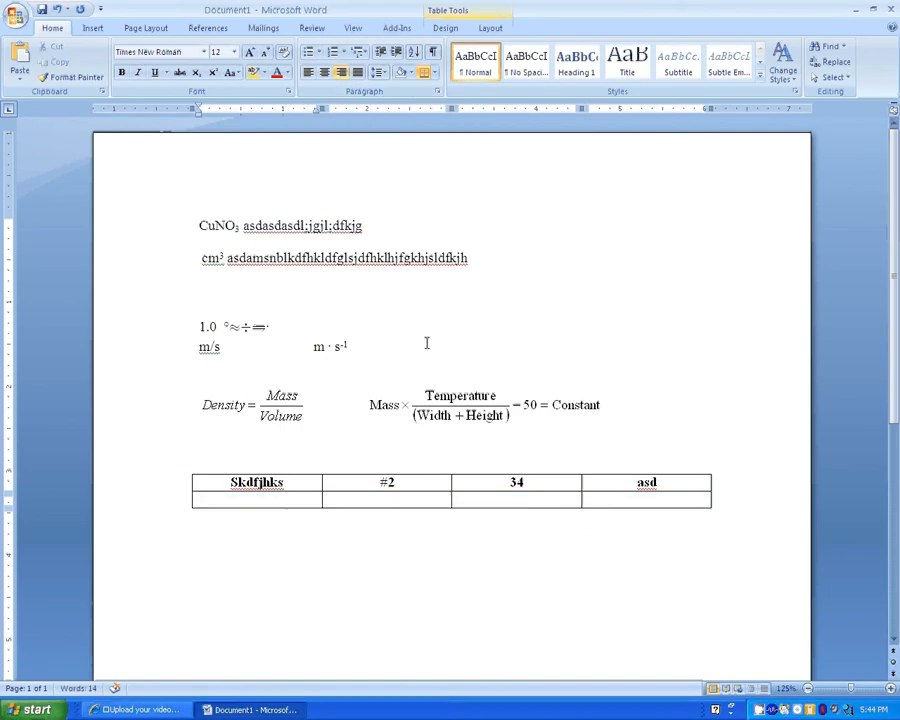
- Fill the table's second row with 10.0, 656, 555 and 411
type("10.0")
key("Tab")
type("656")
key("Tab")
type("555")
key("Tab")
type("411")
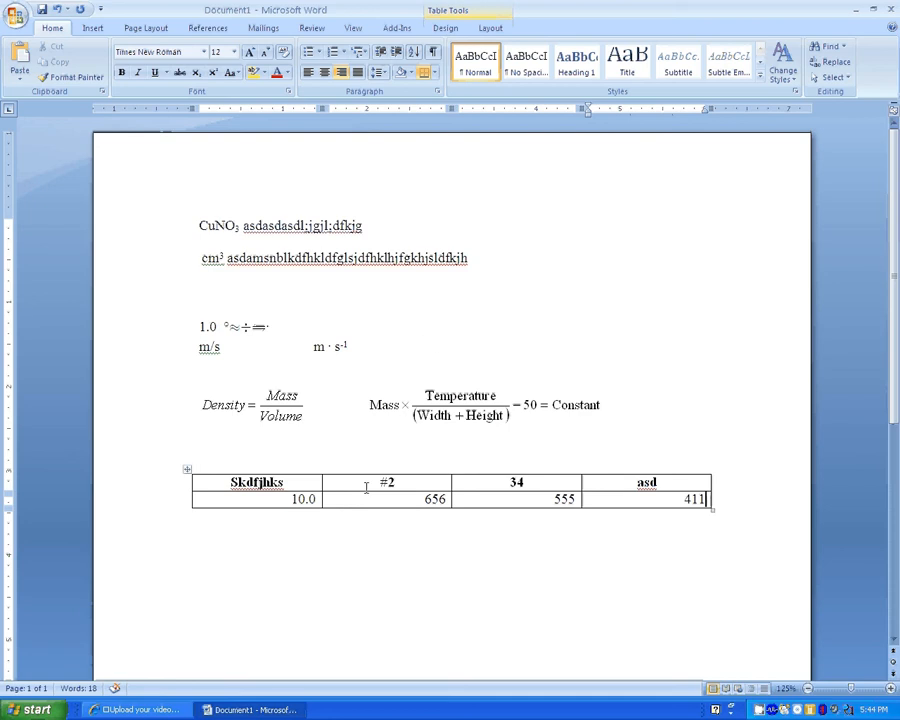
- Add a blank line above each of the four values in the table's second row
left_click(291, 498)
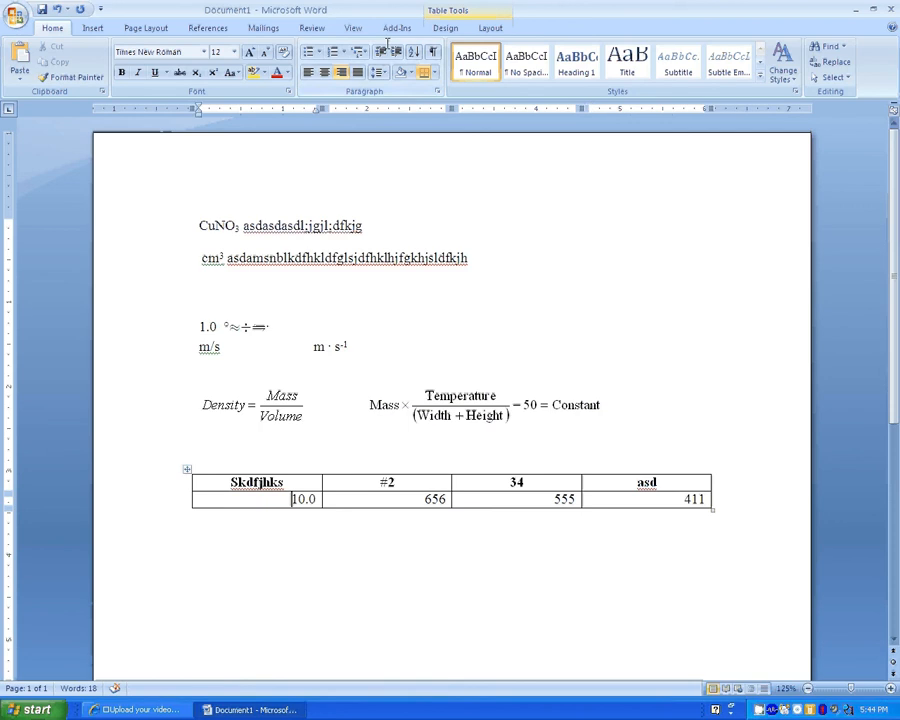
key("Return")
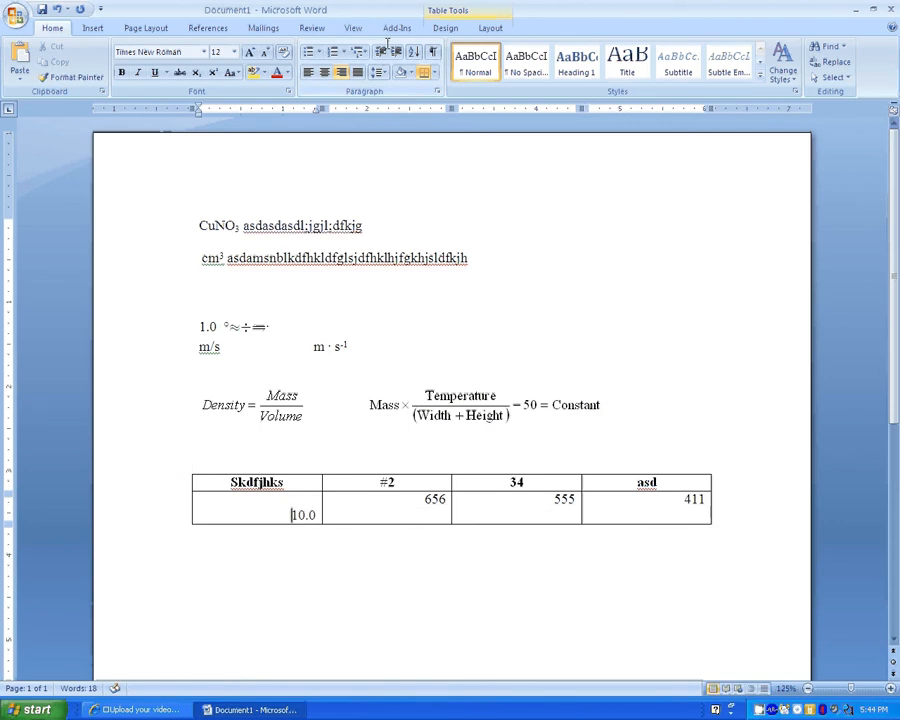
left_click(422, 499)
key("Return")
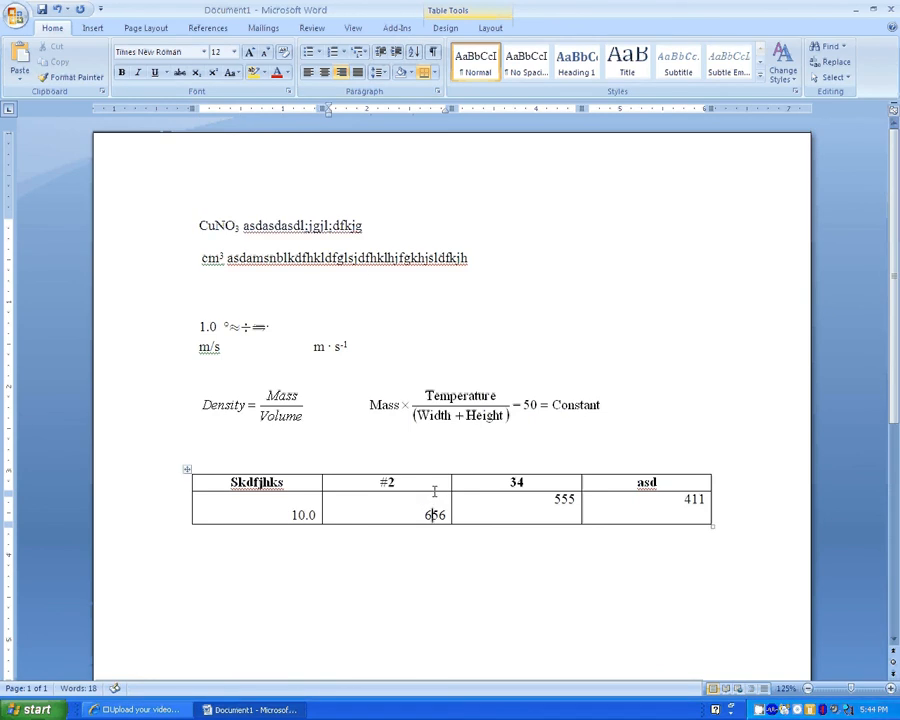
key("Right")
key("Right")
key("Return")
key("Right")
key("Right")
key("Right")
key("Right")
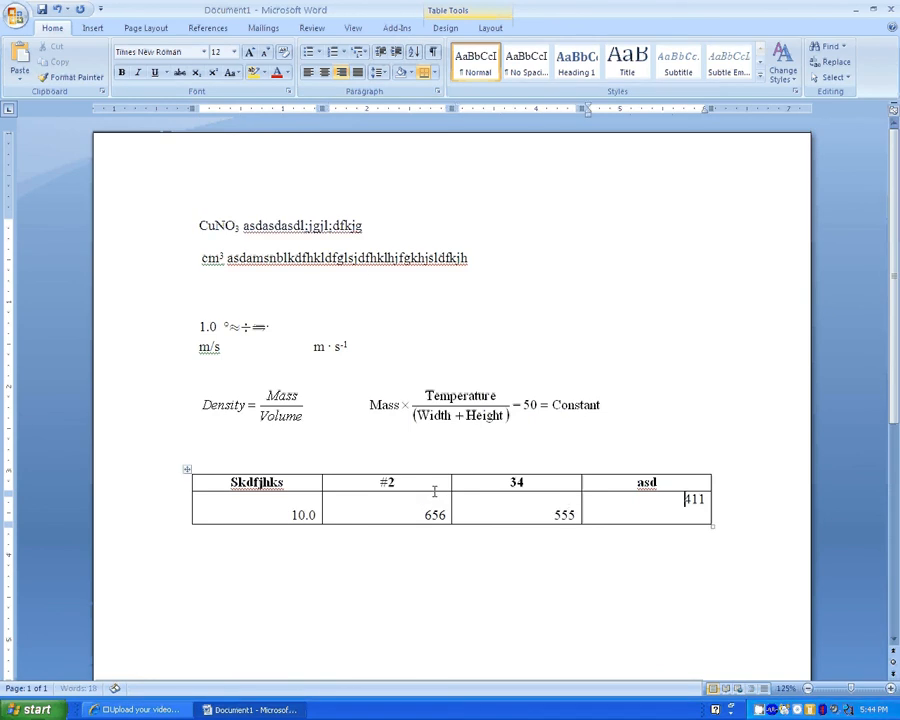
key("Return")
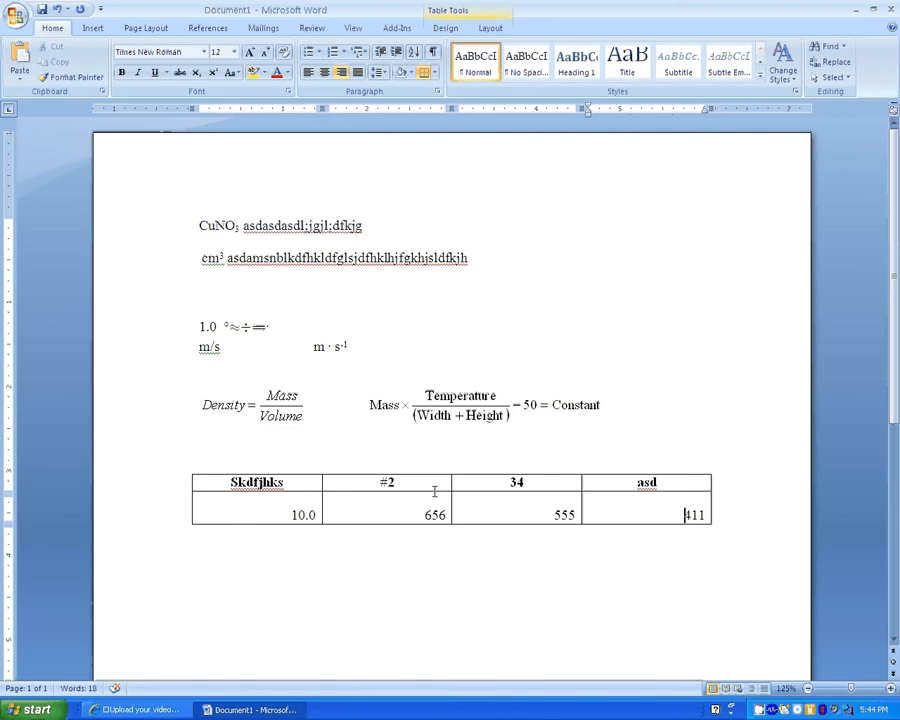
- Append two empty rows to the end of the table
key("Right")
key("Right")
key("Right")
key("Tab")
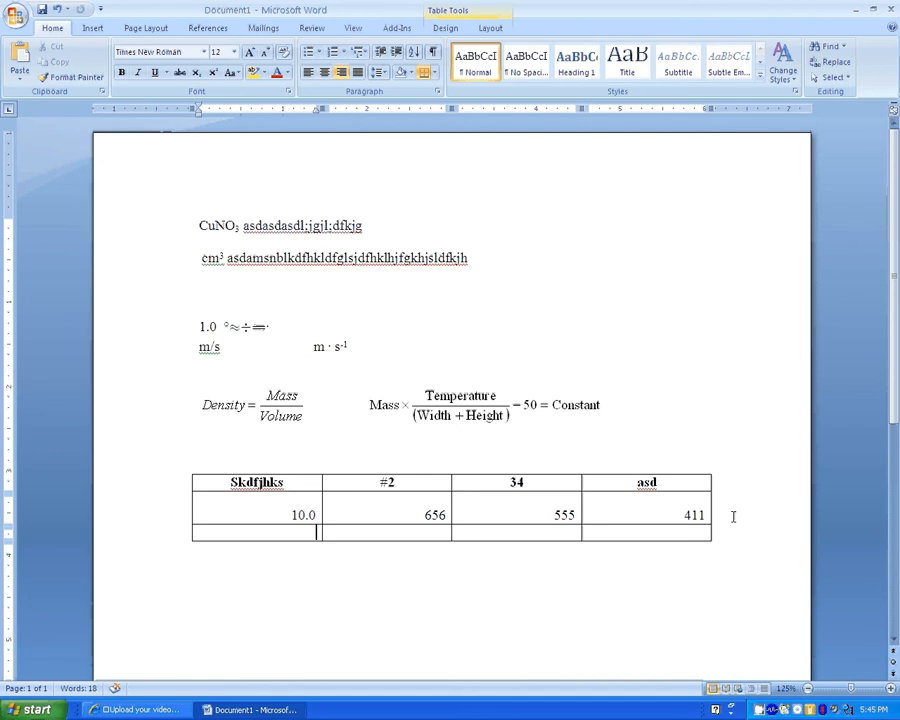
key("Tab")
key("Tab")
key("Tab")
key("Tab")
key("Tab")
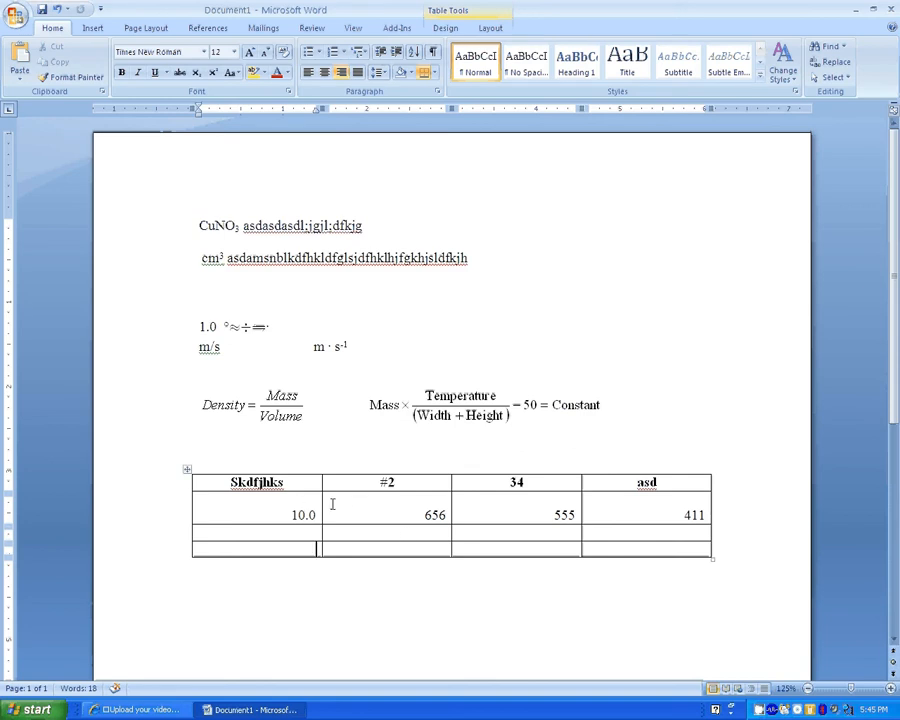
- Try merging all cells of the table's first two columns into one, and undo the merge
left_click_drag(305, 478, 380, 544)
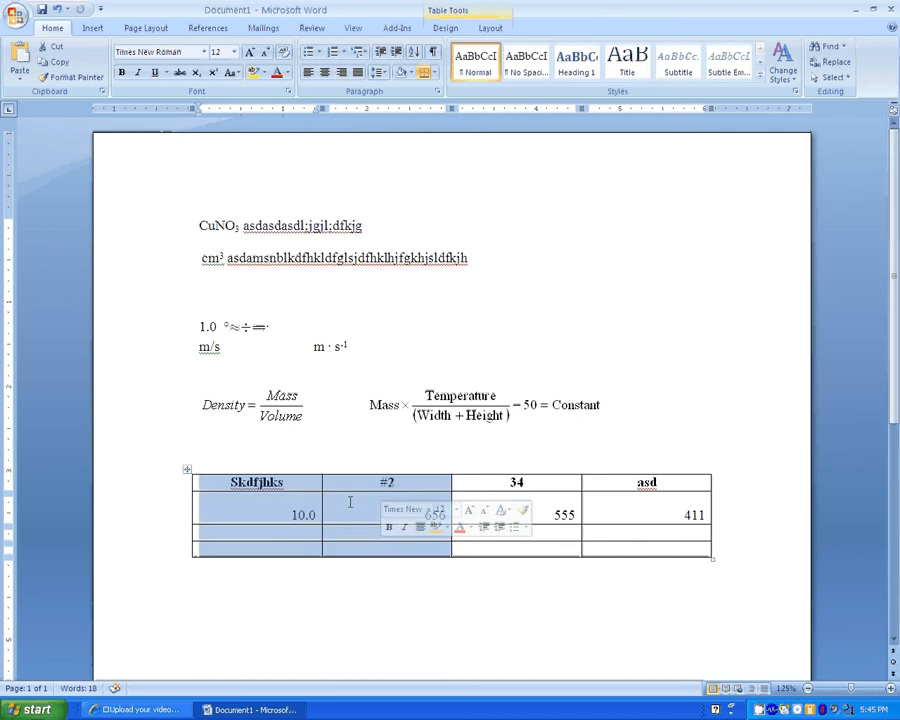
right_click(342, 509)
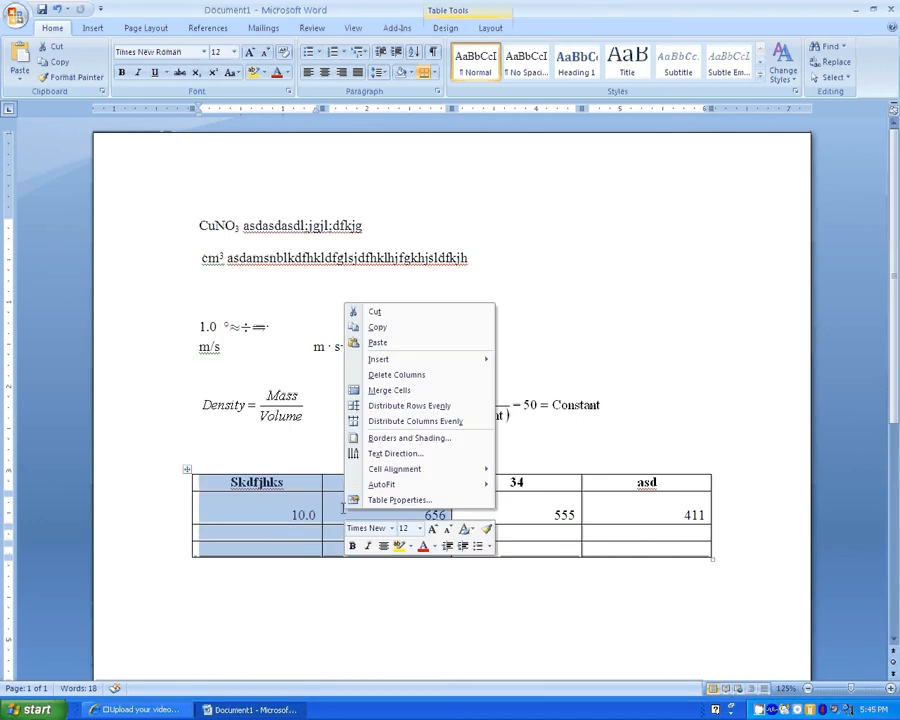
left_click(406, 391)
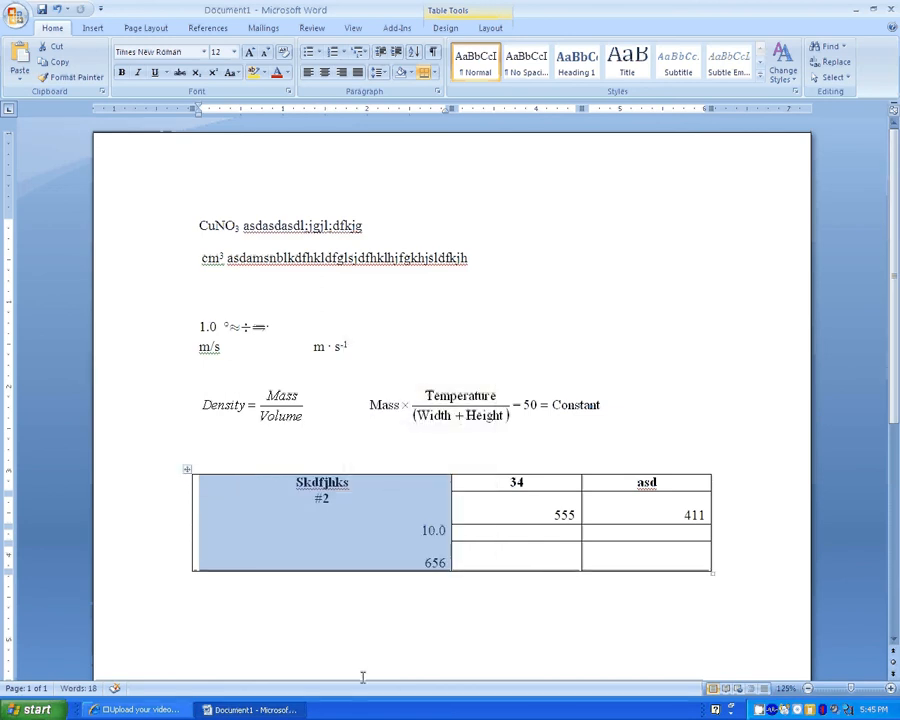
left_click(445, 516)
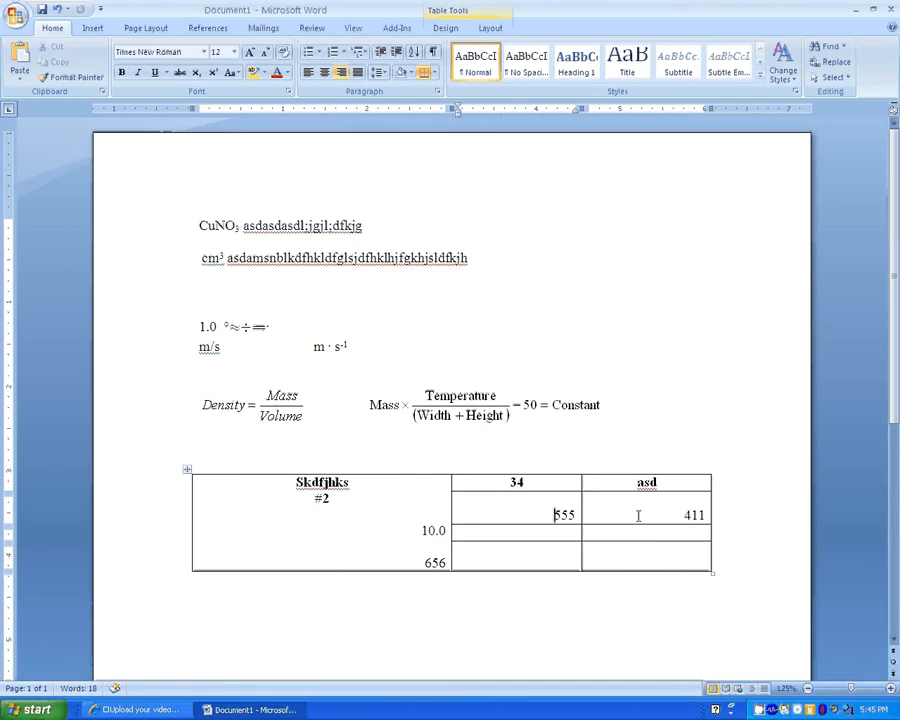
key("ctrl+z")
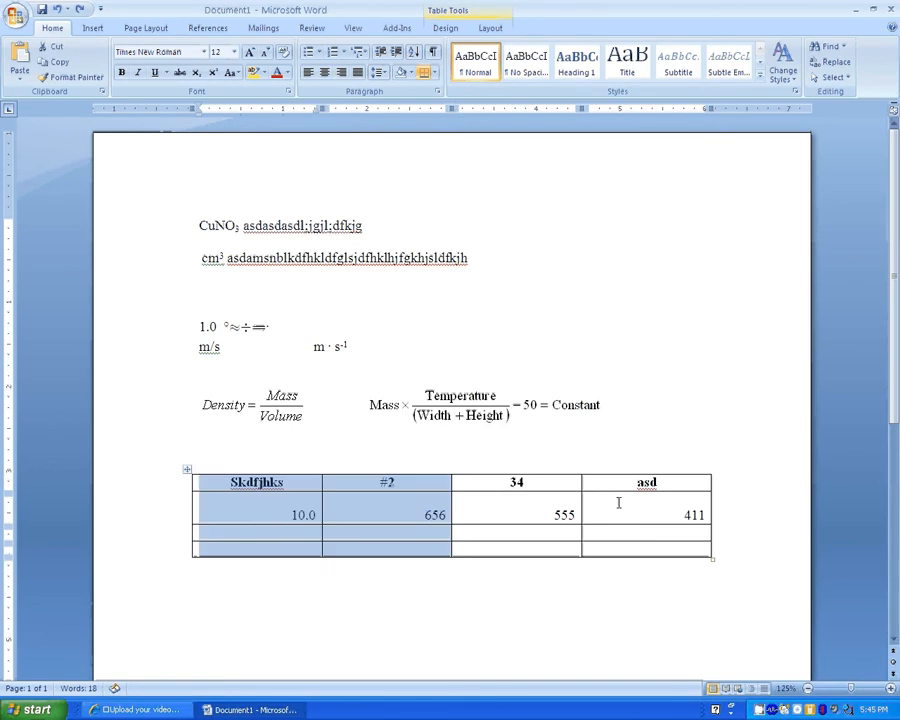
left_click(522, 517)
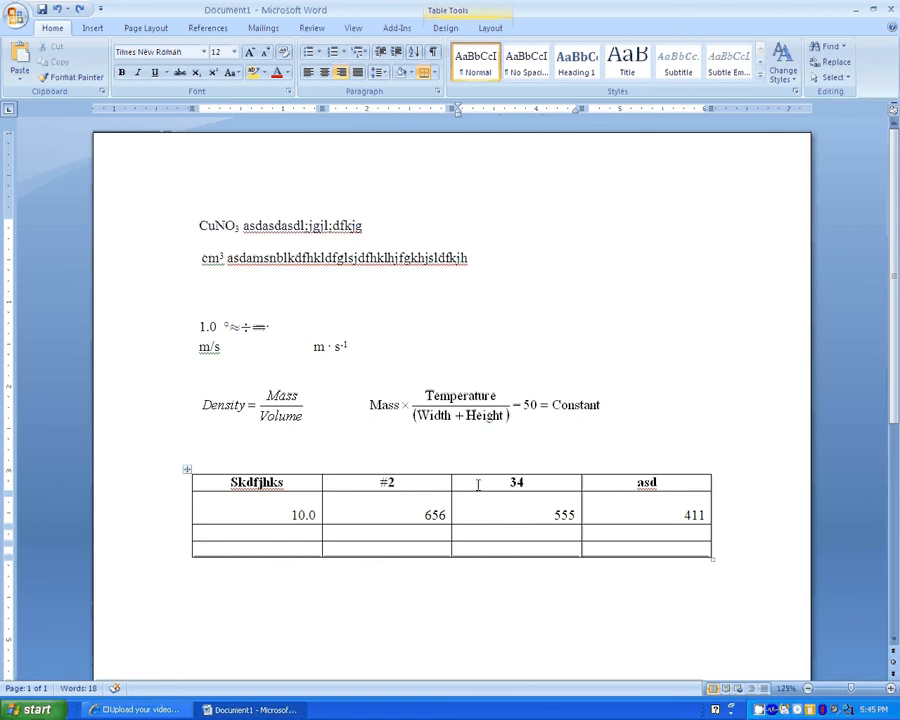
- Remove the bottom and left borders from the first column's cells below the header
left_click(245, 514)
left_click_drag(250, 502, 245, 552)
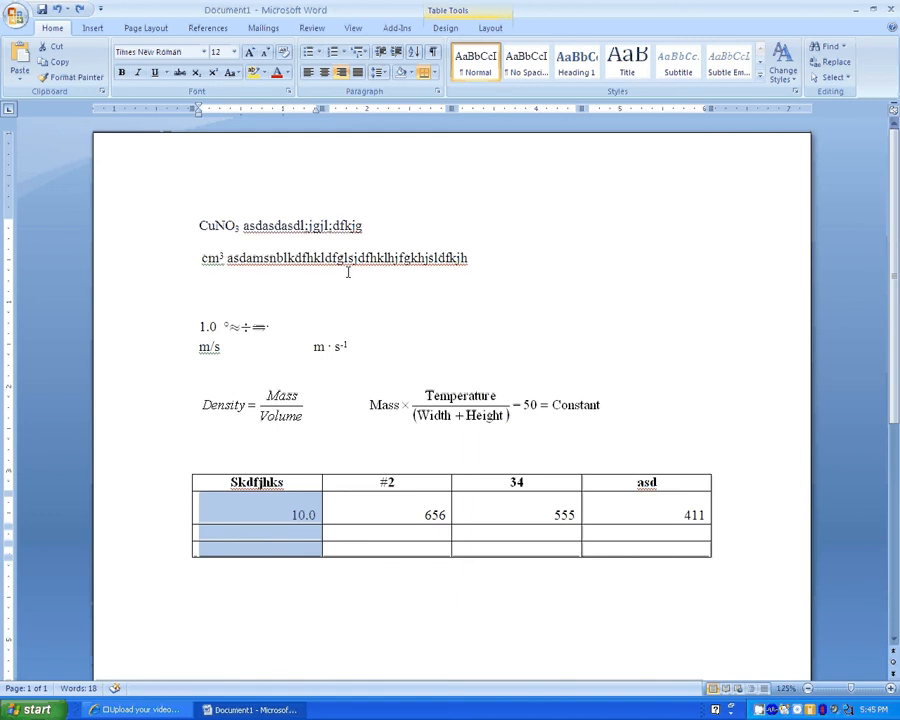
left_click(433, 74)
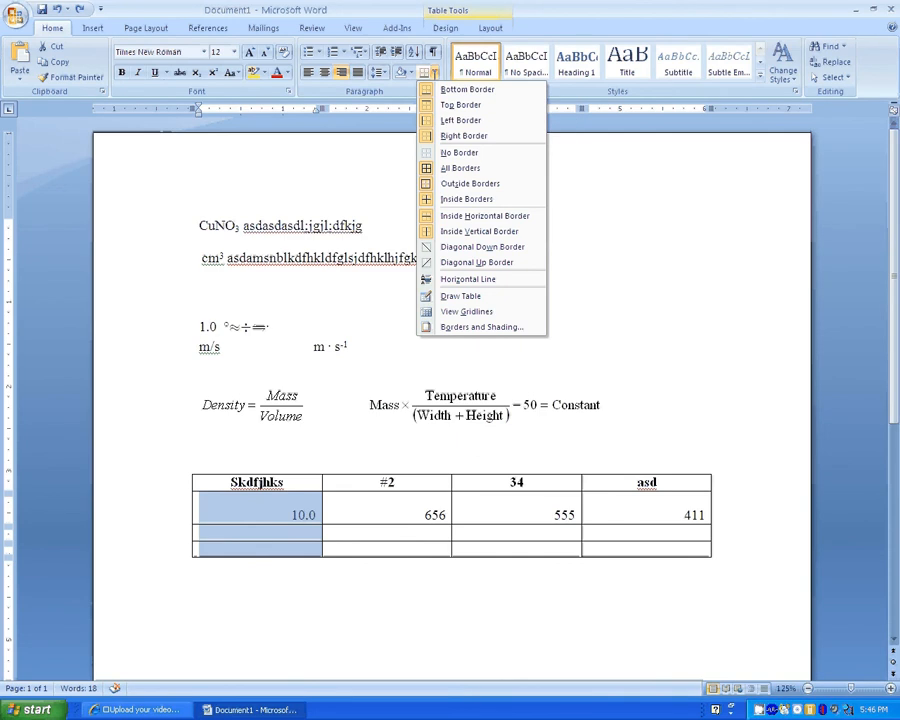
left_click(430, 90)
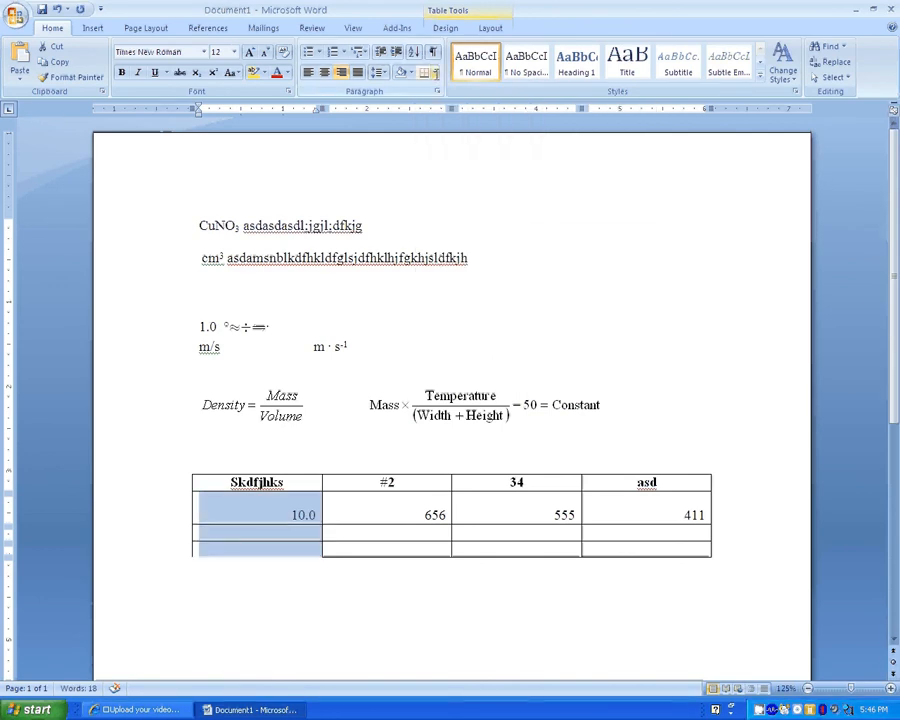
left_click(435, 72)
left_click(429, 120)
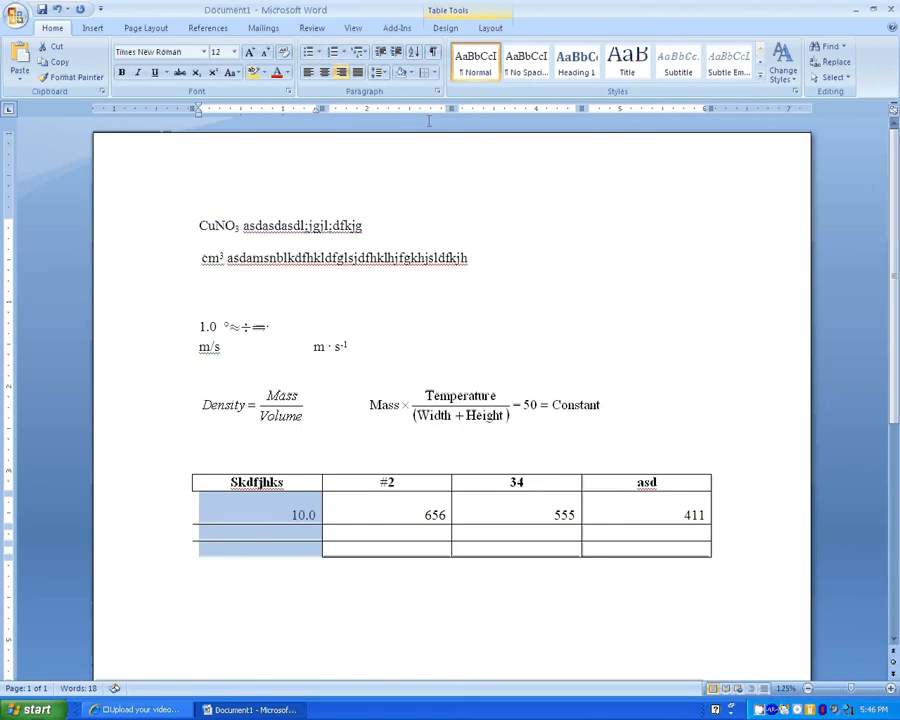
- Remove the bottom and top borders of the first column's cell in the third row
left_click(278, 551)
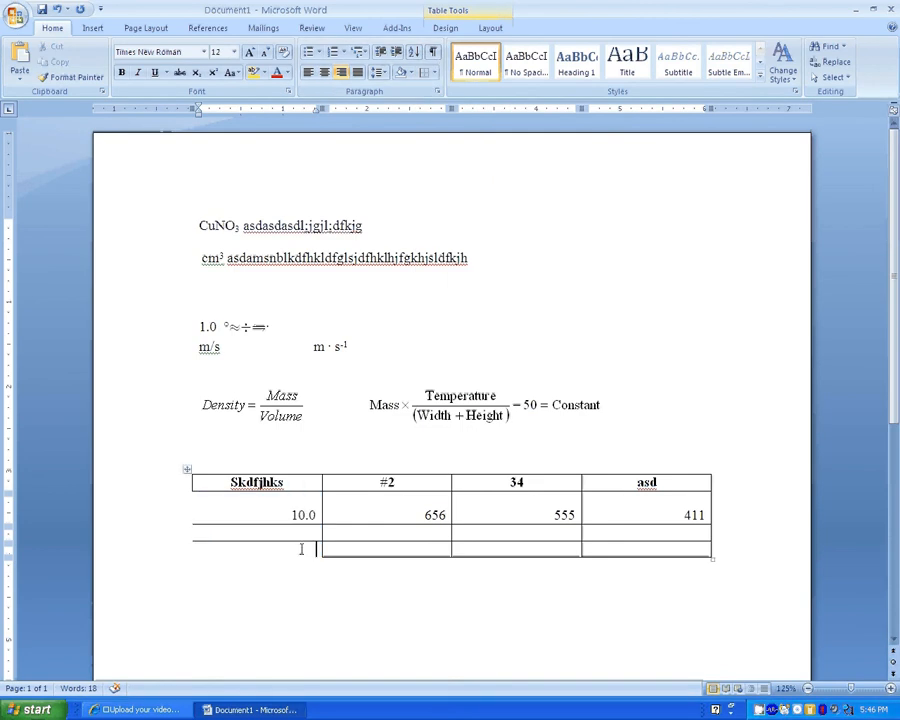
left_click(289, 538)
left_click(434, 72)
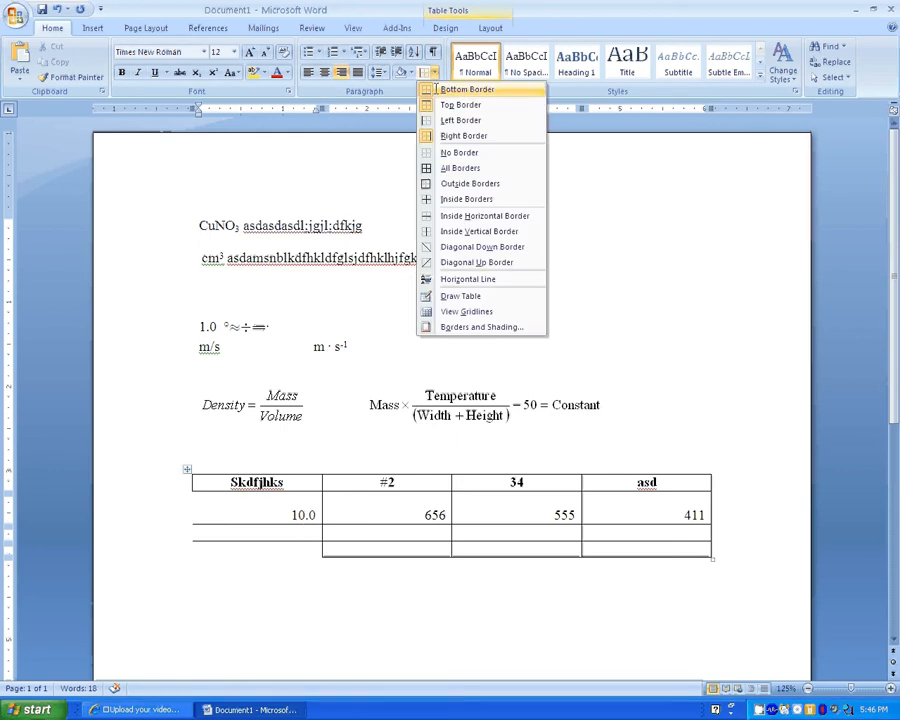
left_click(450, 90)
left_click(434, 72)
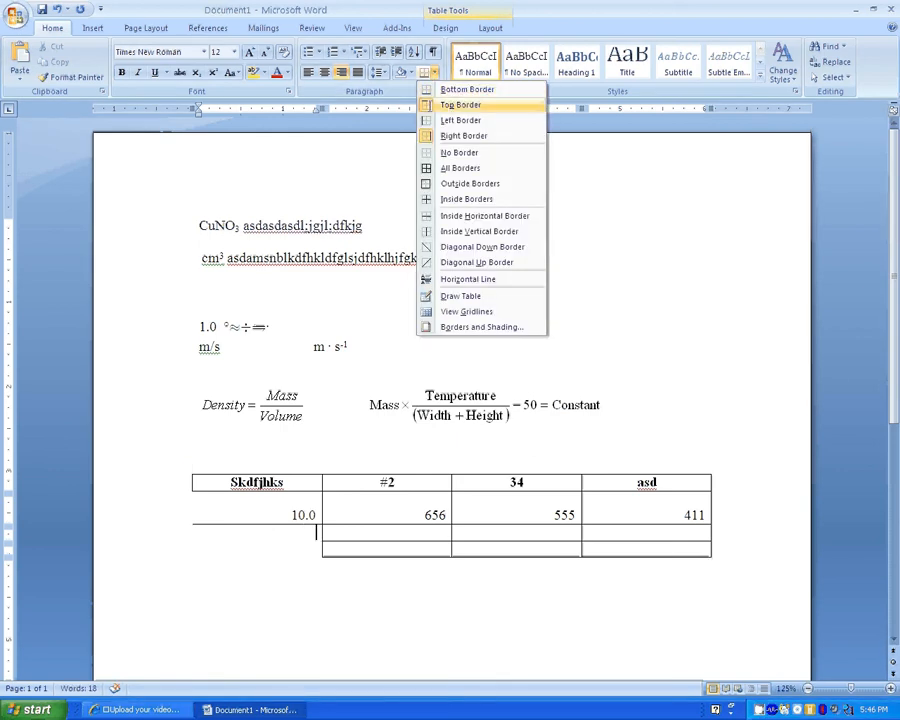
left_click(450, 105)
- Remove the top and bottom borders of the #2 column's third-row cell and the bottom border of its last cell
left_click(412, 532)
left_click(434, 72)
left_click(450, 90)
left_click(435, 73)
left_click(452, 105)
left_click(411, 549)
left_click(434, 72)
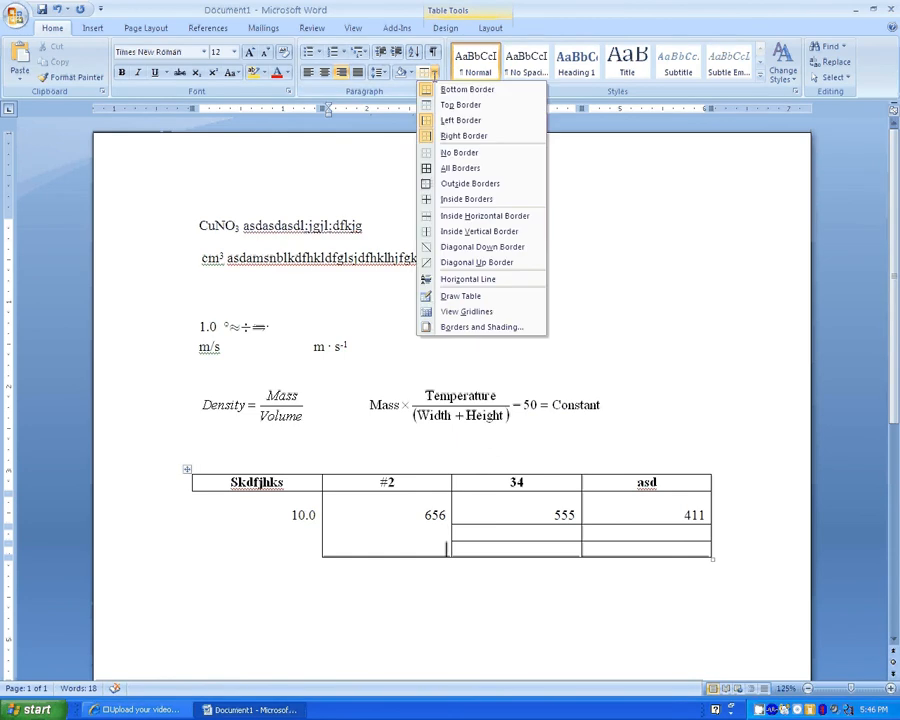
left_click(447, 105)
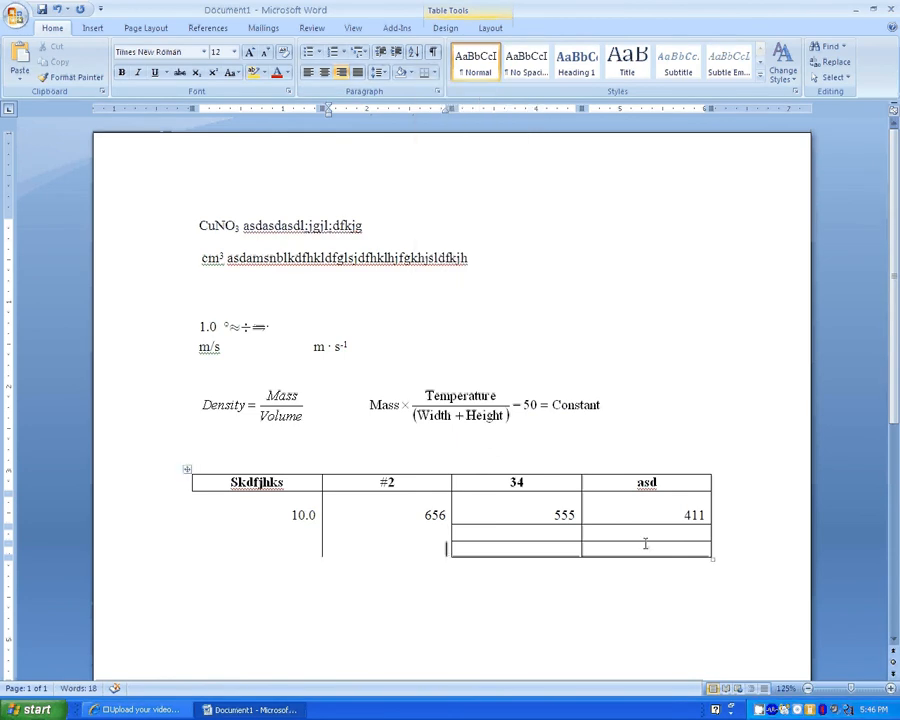
- Enter the text cv below the table
left_click(588, 611)
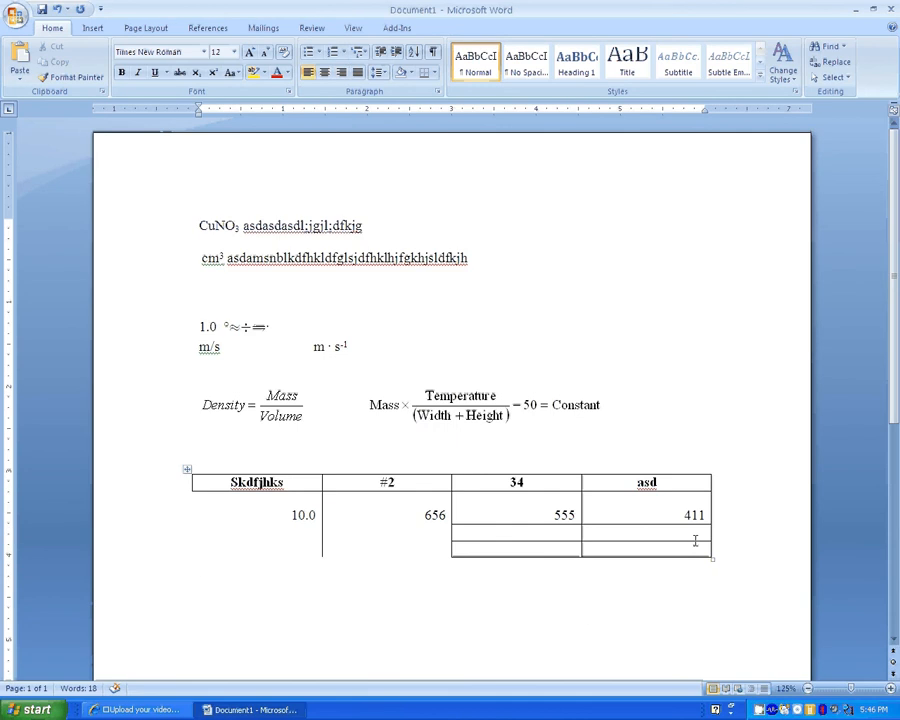
type("cv")
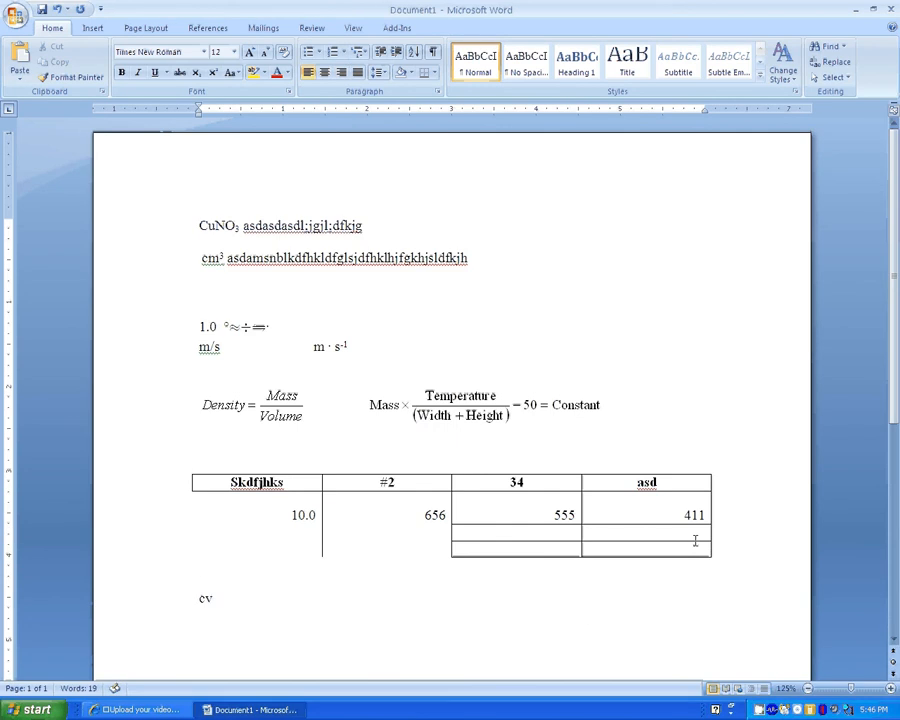